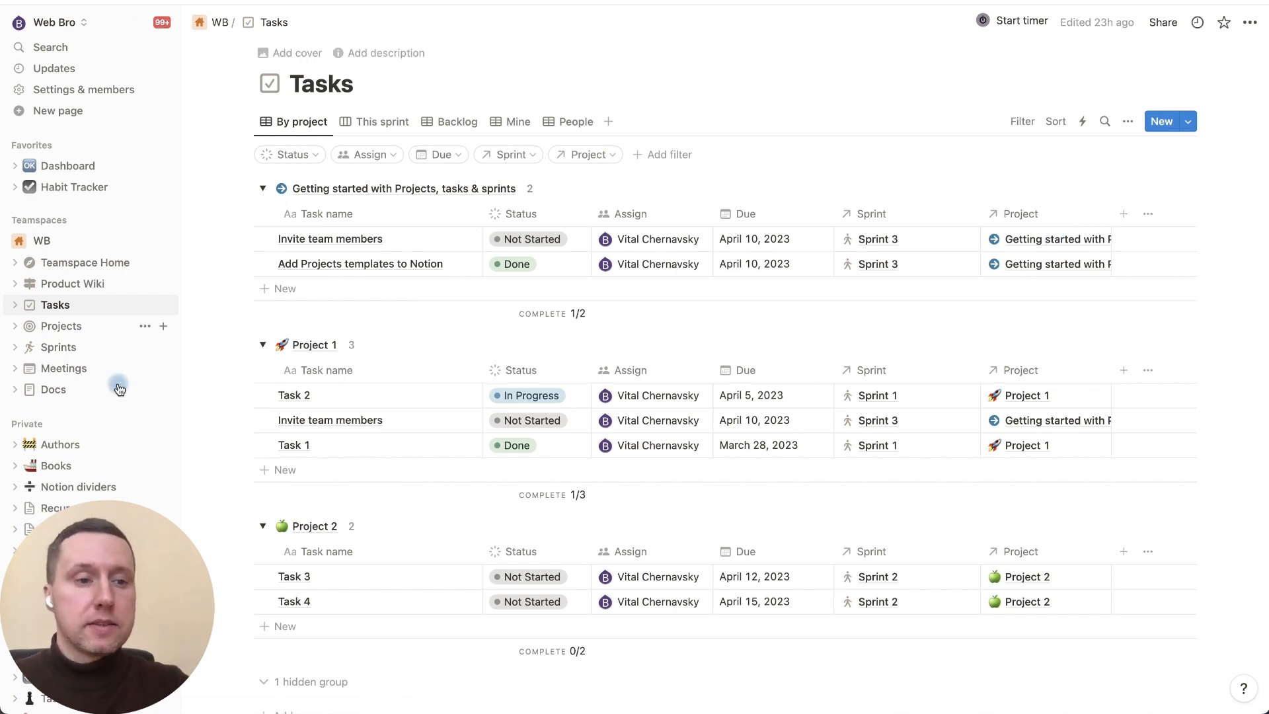
Step: Open the Projects database, then the Sprints database page listing Sprints 1–3
click(73, 327)
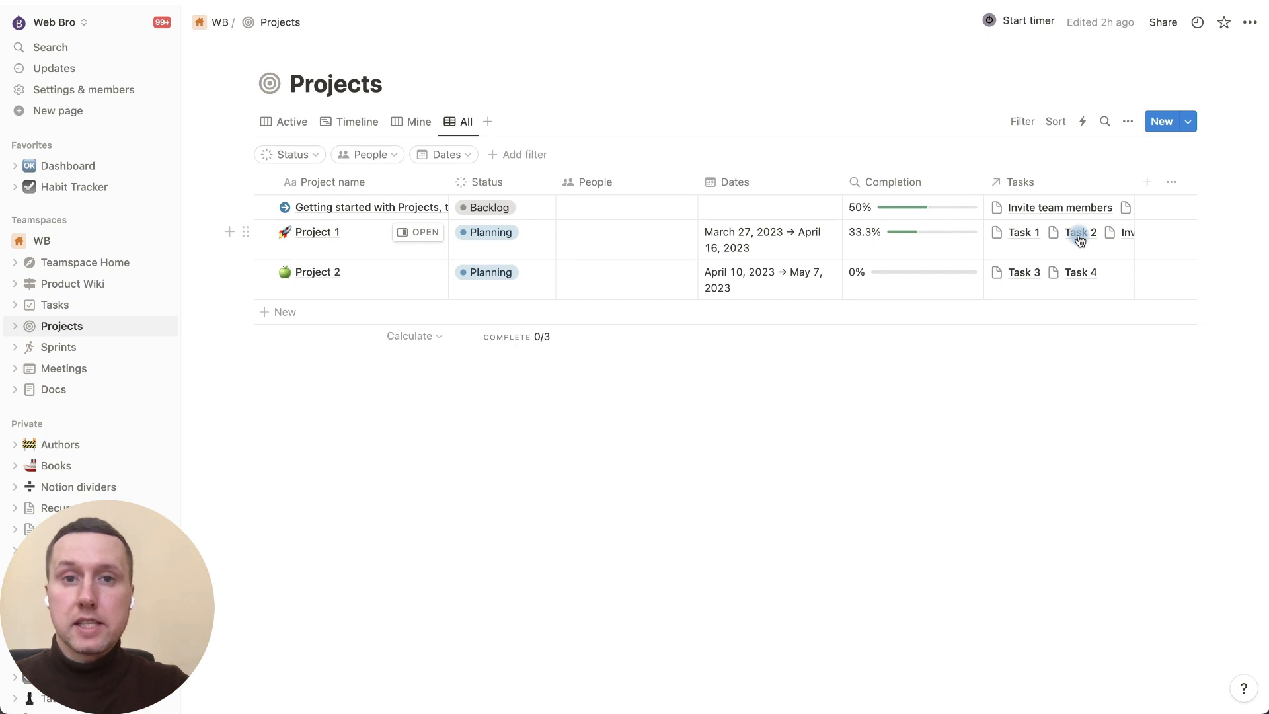
click(72, 354)
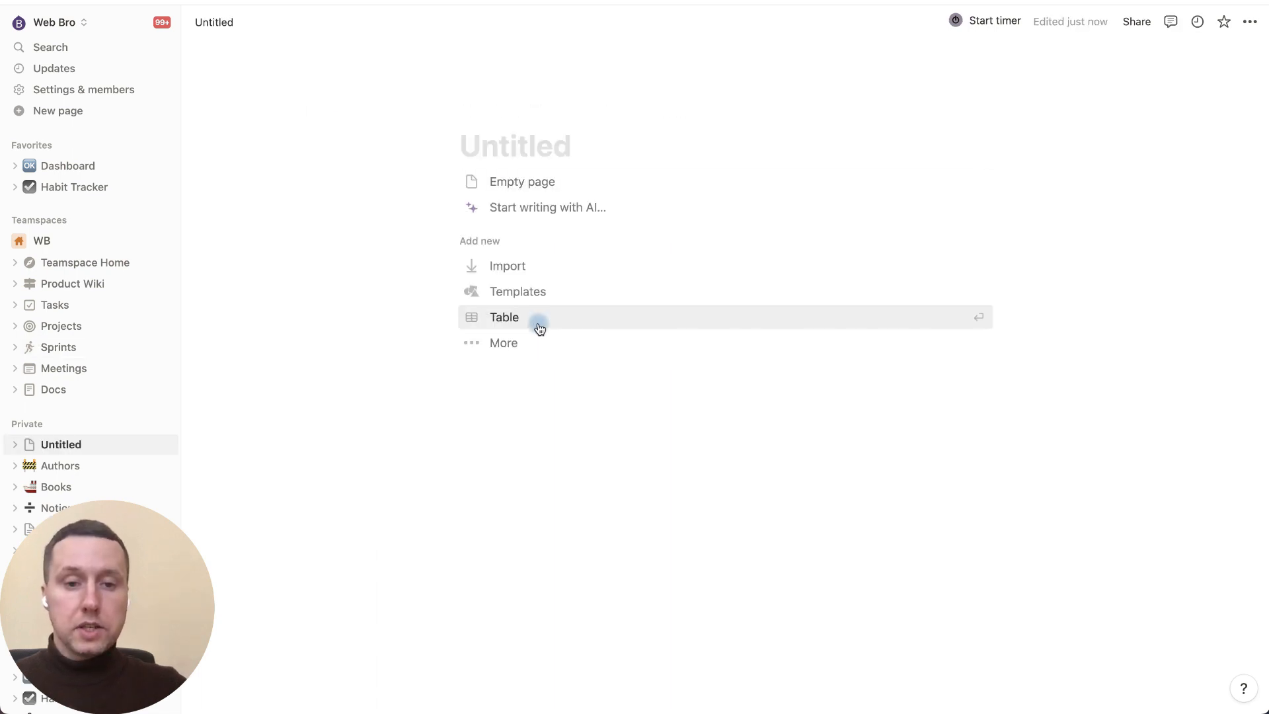
Step: Create a new page with a new table database titled Books
click(538, 324)
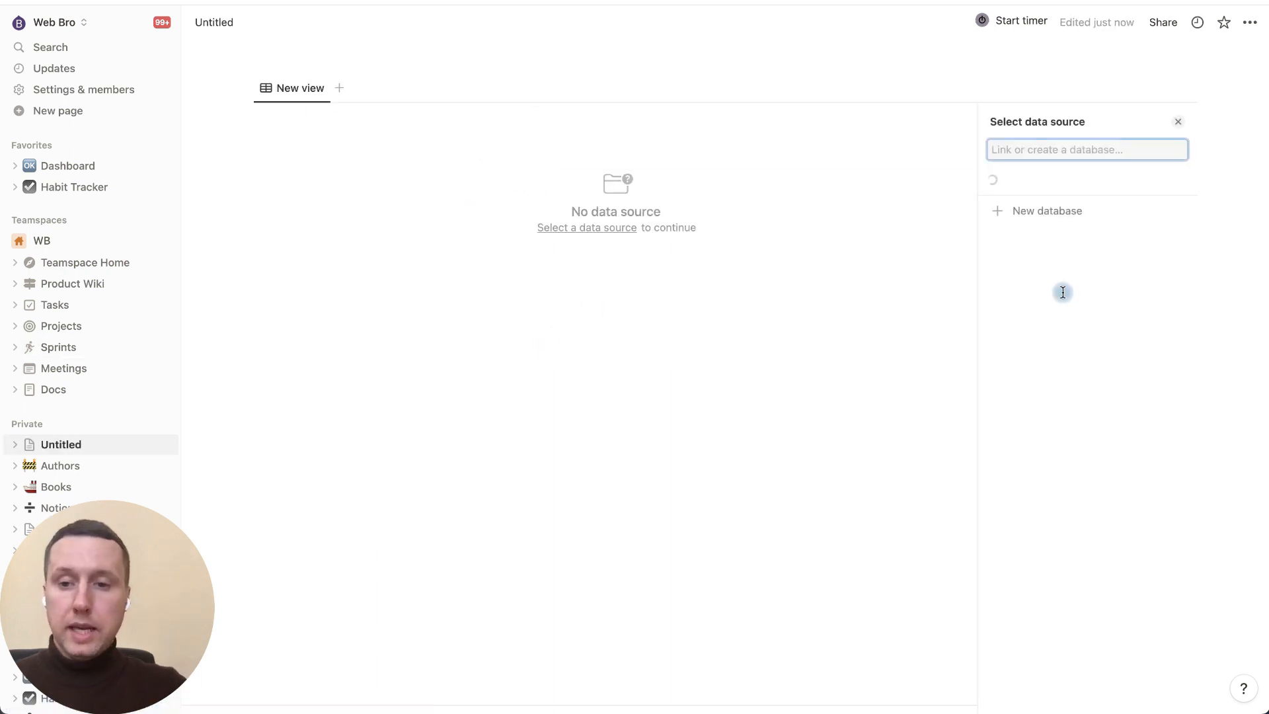
click(1059, 359)
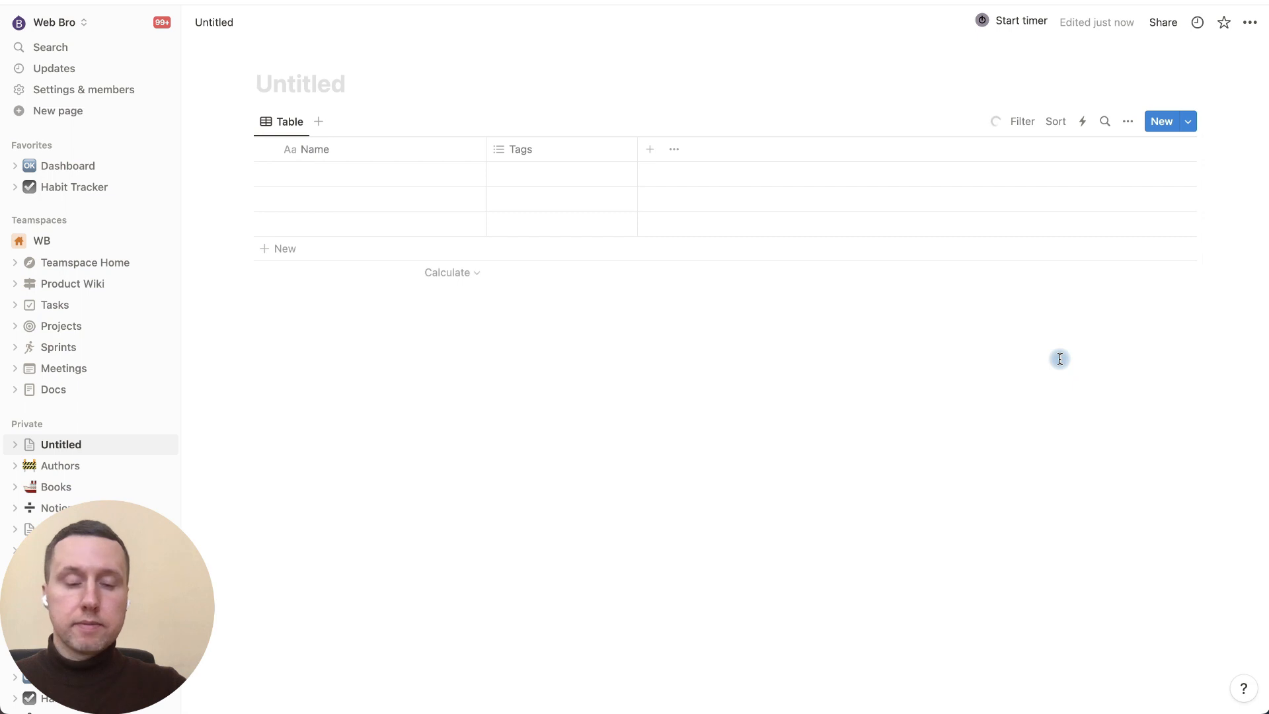
click(311, 82)
text(Books)
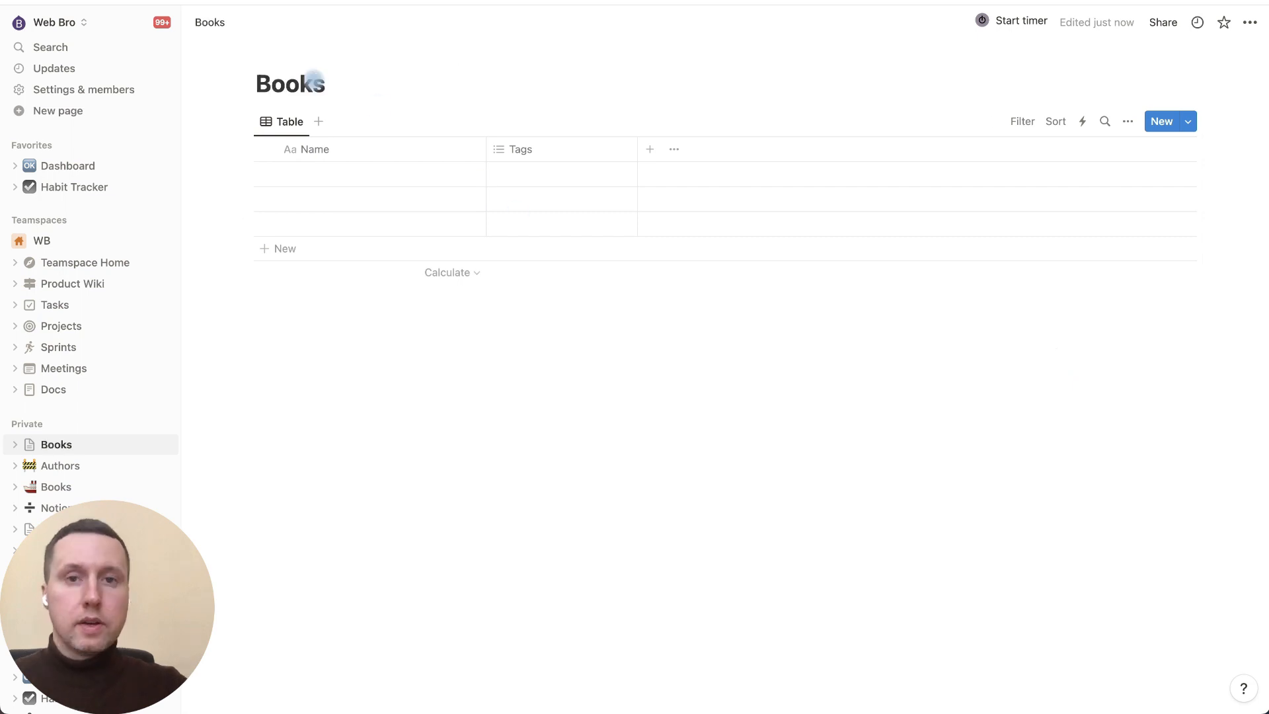
Step: Enter the rows Steve Jobs, Elon Musk and Foundation in the Name column
mouse_move(321, 43)
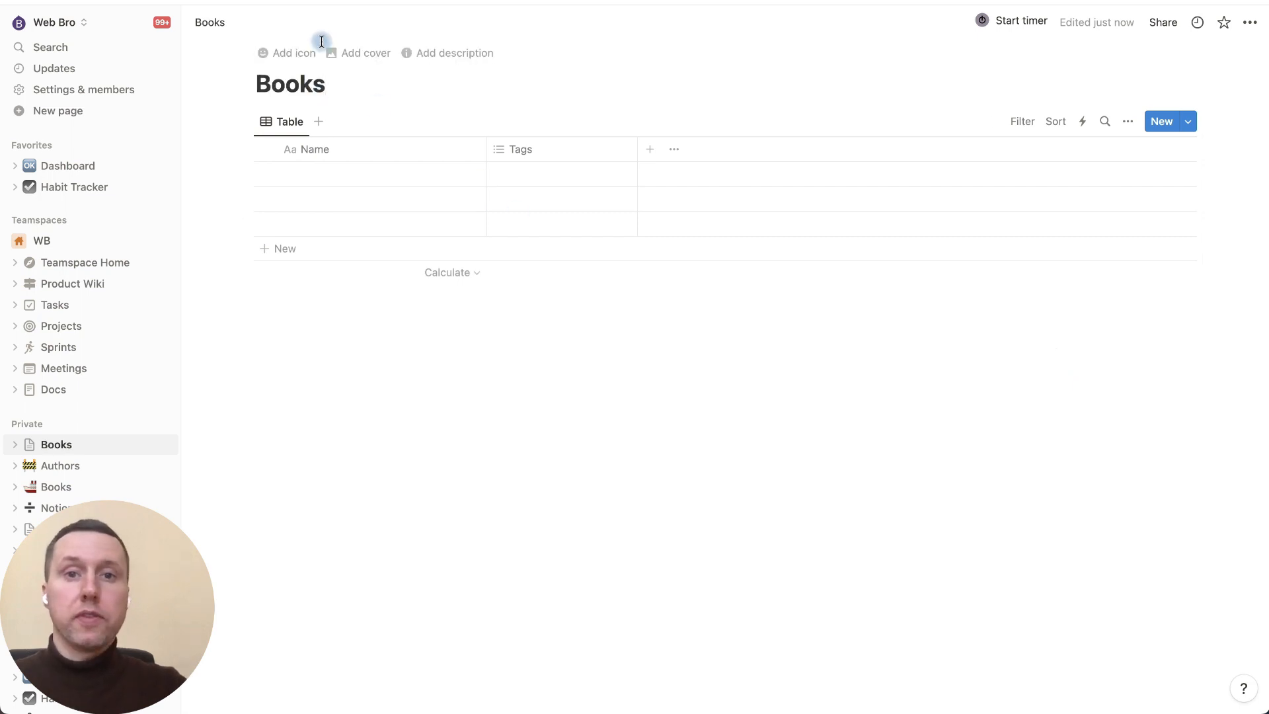
click(331, 183)
text(Steve Jobs)
click(326, 198)
text(Elon Musk)
key(Return)
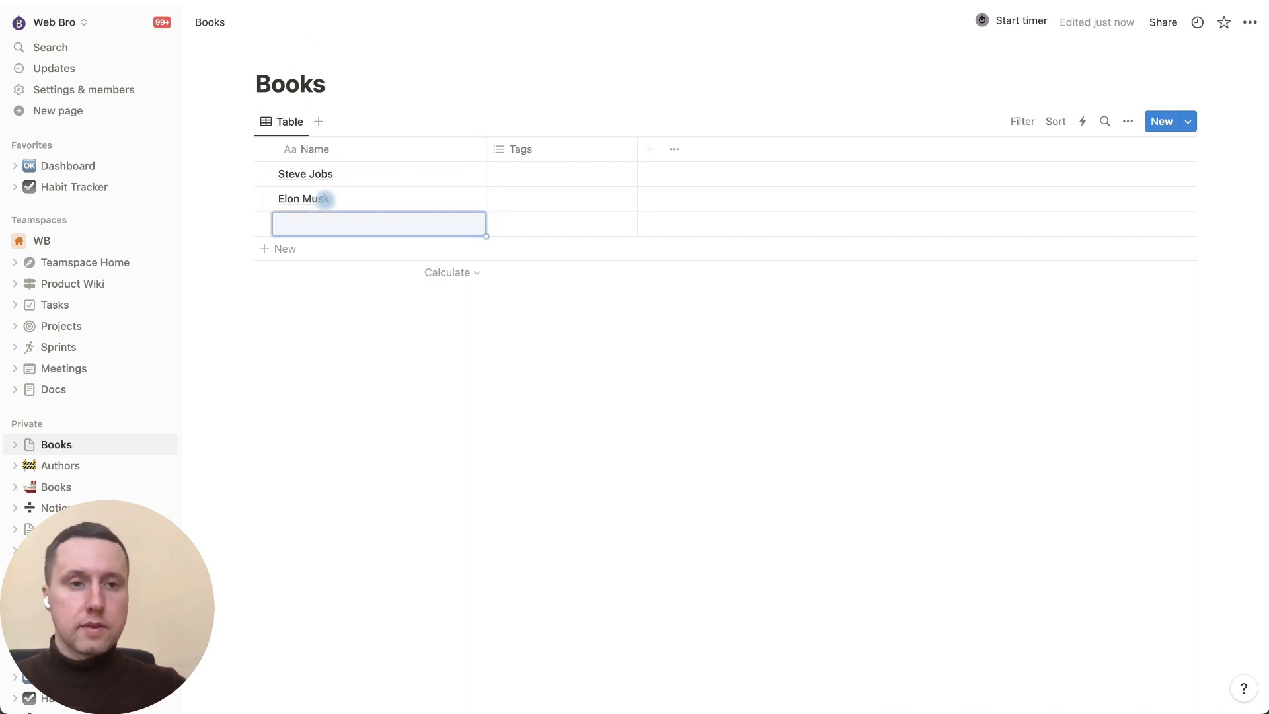
text(Foundation)
key(Escape)
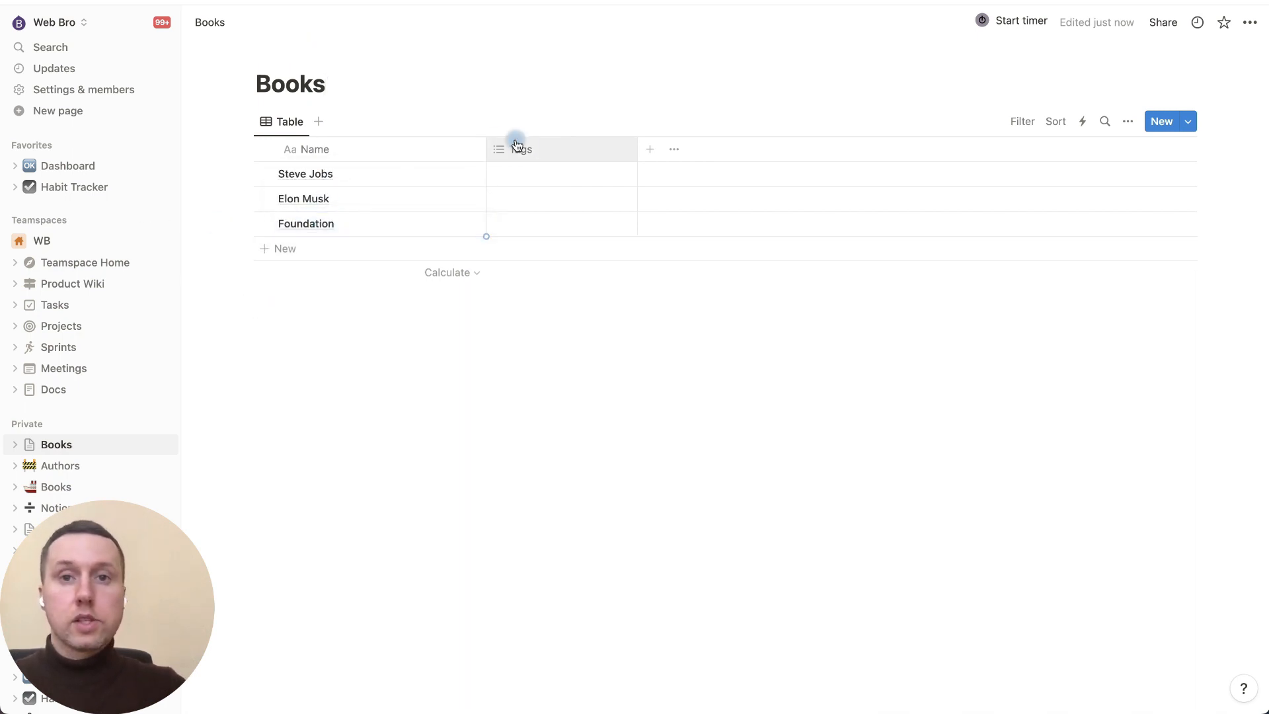
Step: Rename the Tags column to Author and tag Steve Jobs with Walter Isaacson
click(555, 147)
click(557, 183)
key(BackSpace)
key(BackSpace)
key(BackSpace)
key(BackSpace)
text(Author)
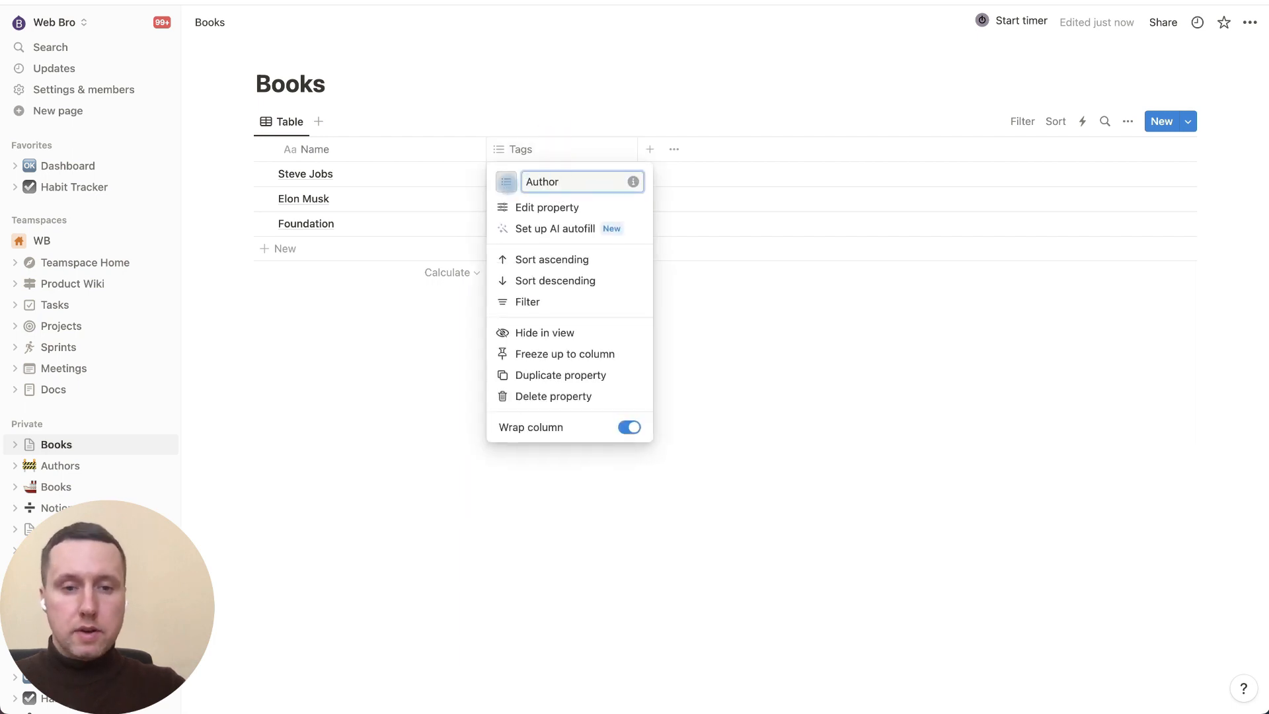
key(Return)
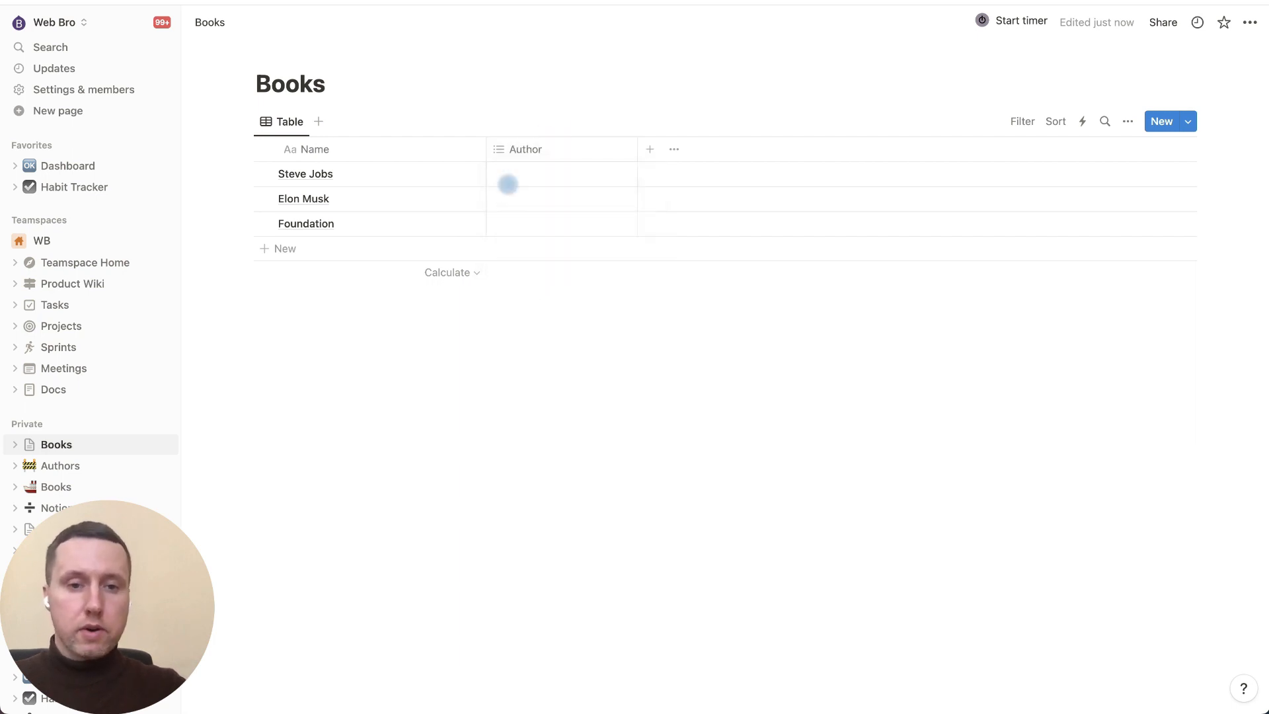
click(545, 183)
text(Walter Isaacson)
key(Return)
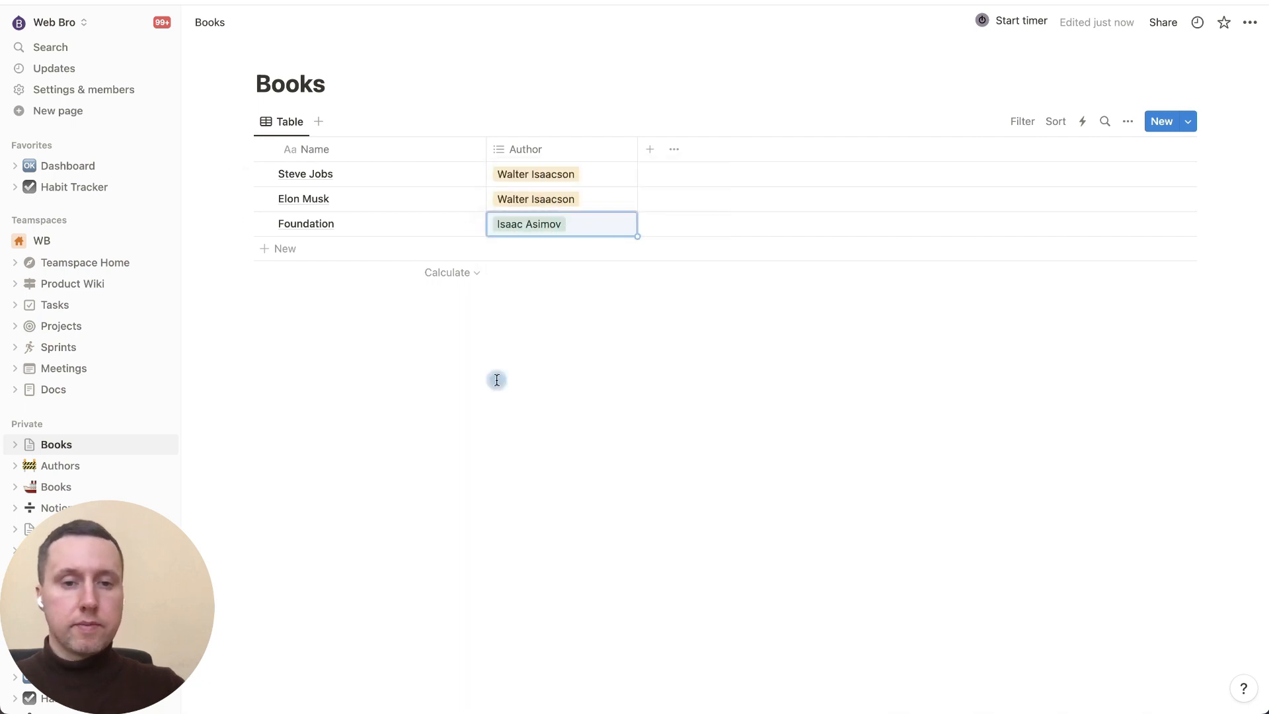
Step: Add a Status property to Books and open the Elon Musk entry
click(651, 152)
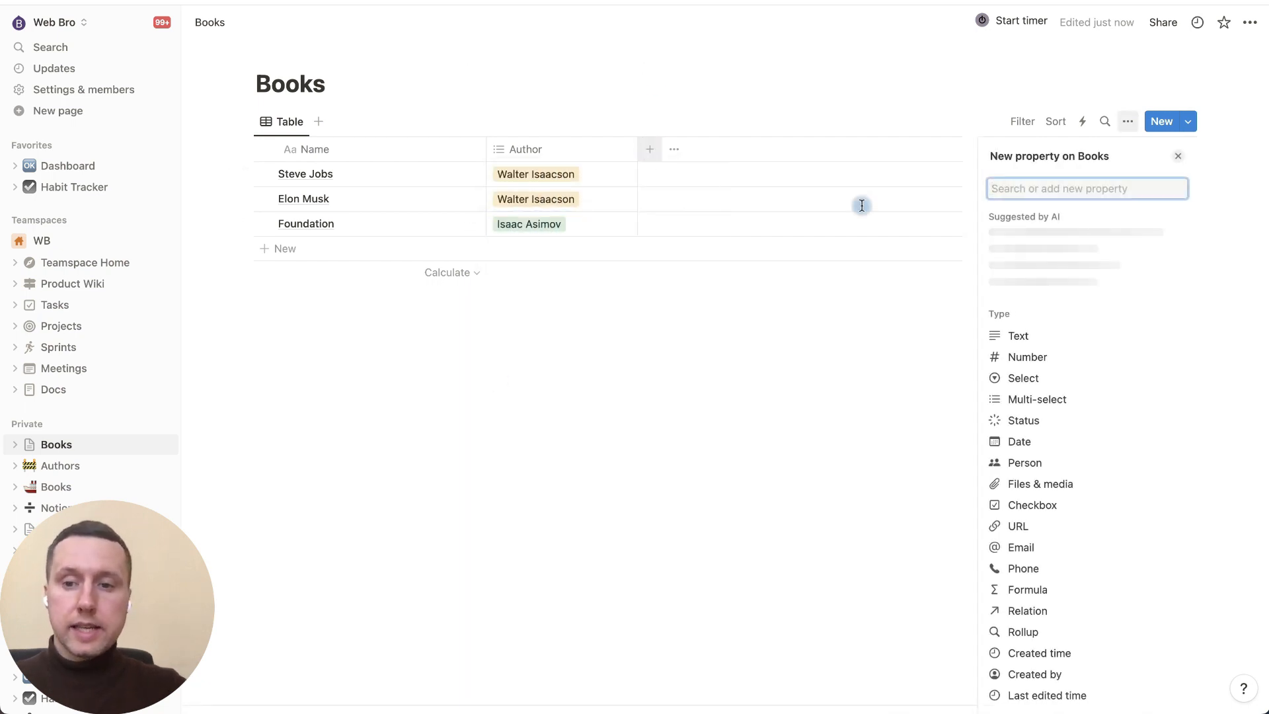
click(1049, 421)
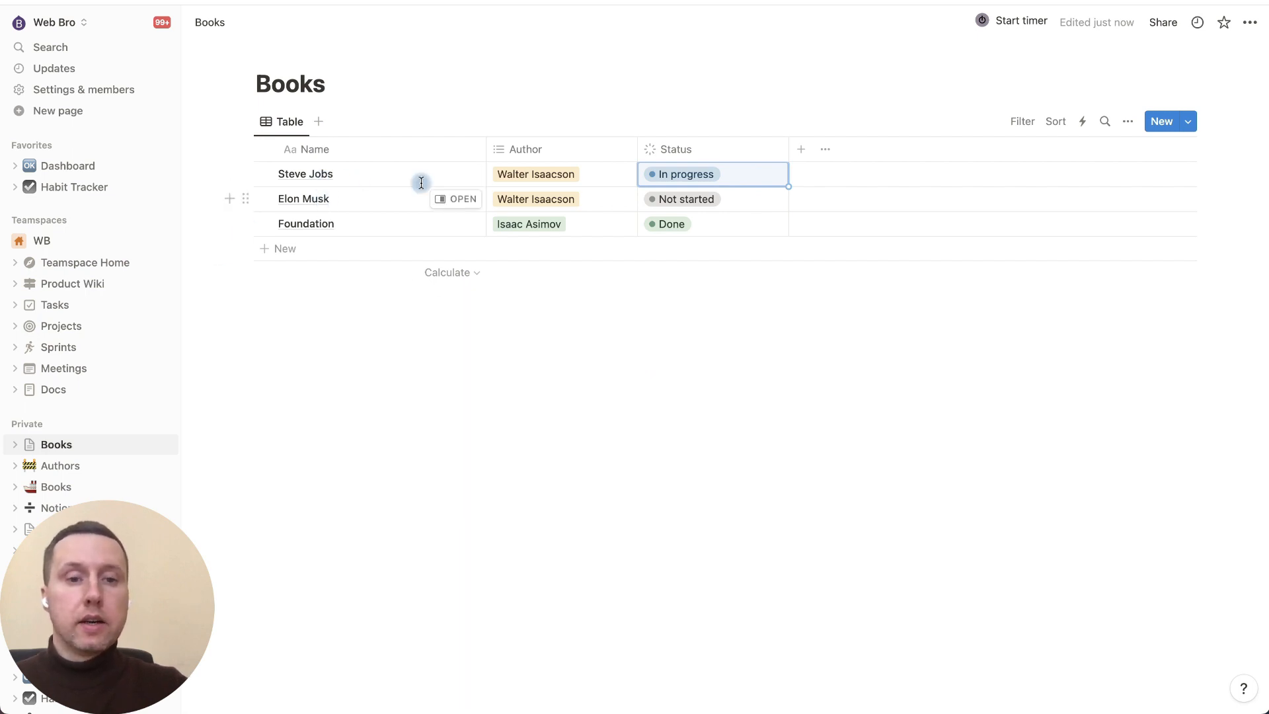
click(455, 199)
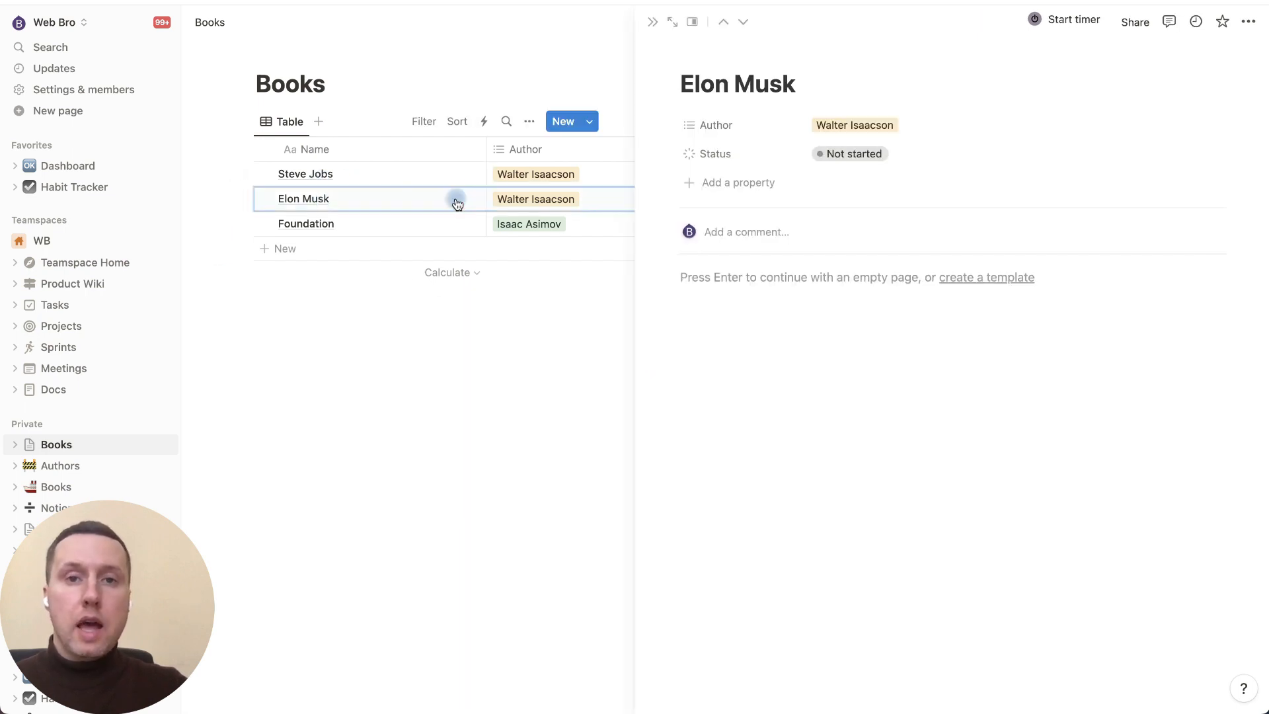
Step: Add three short dash lines ('-', '-', '=') to the Elon Musk page body
click(853, 290)
text(-)
key(Return)
text(-)
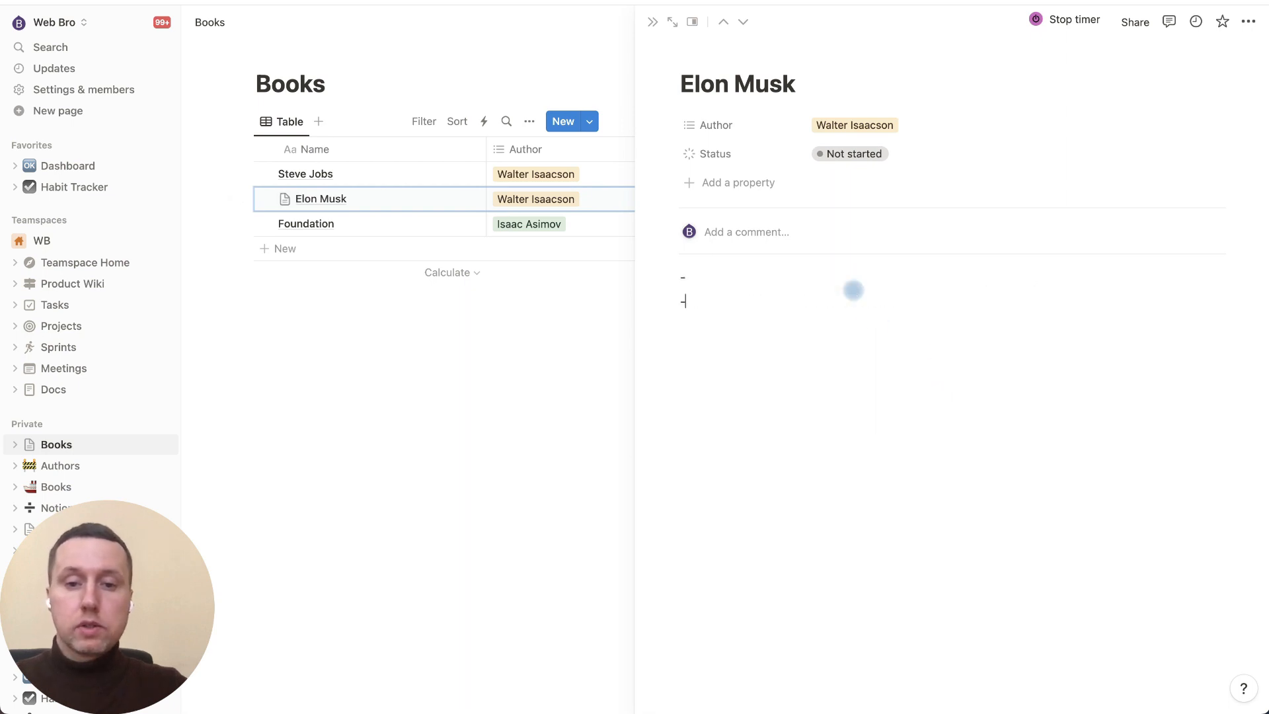
key(Return)
text(=)
key(Return)
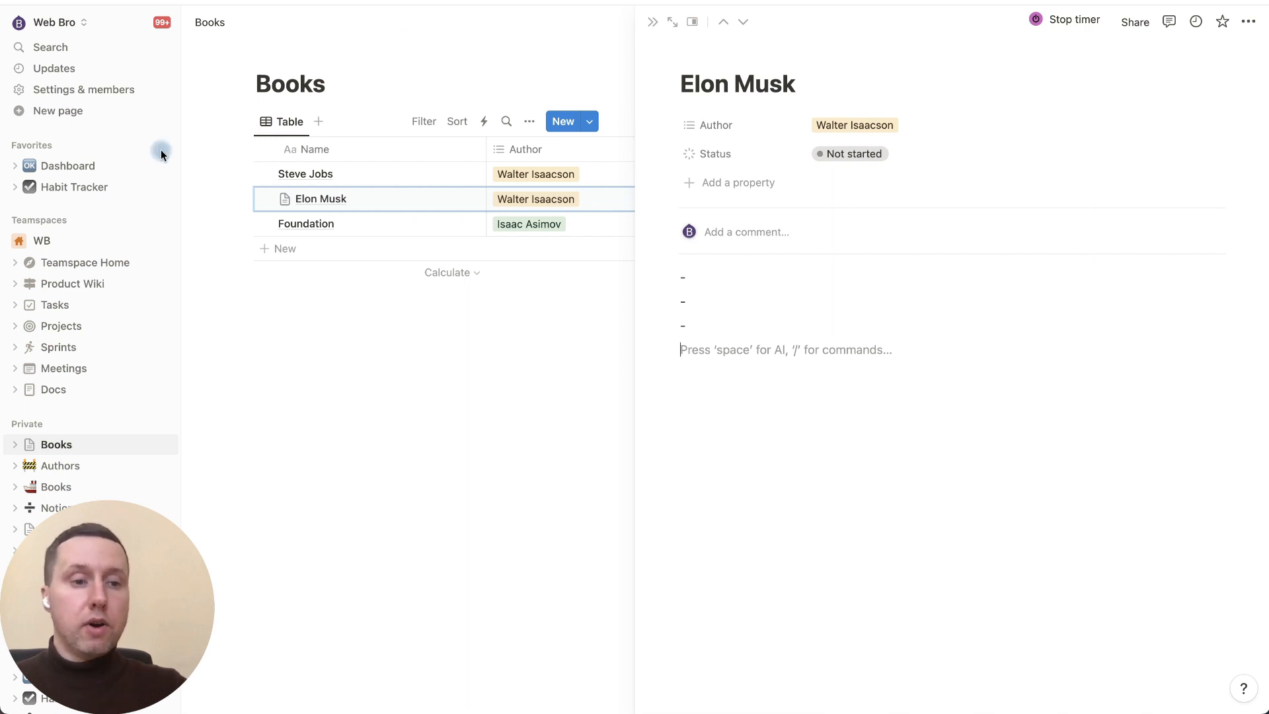
Step: Create a private page titled Authors with an icon, set up as a table
click(162, 425)
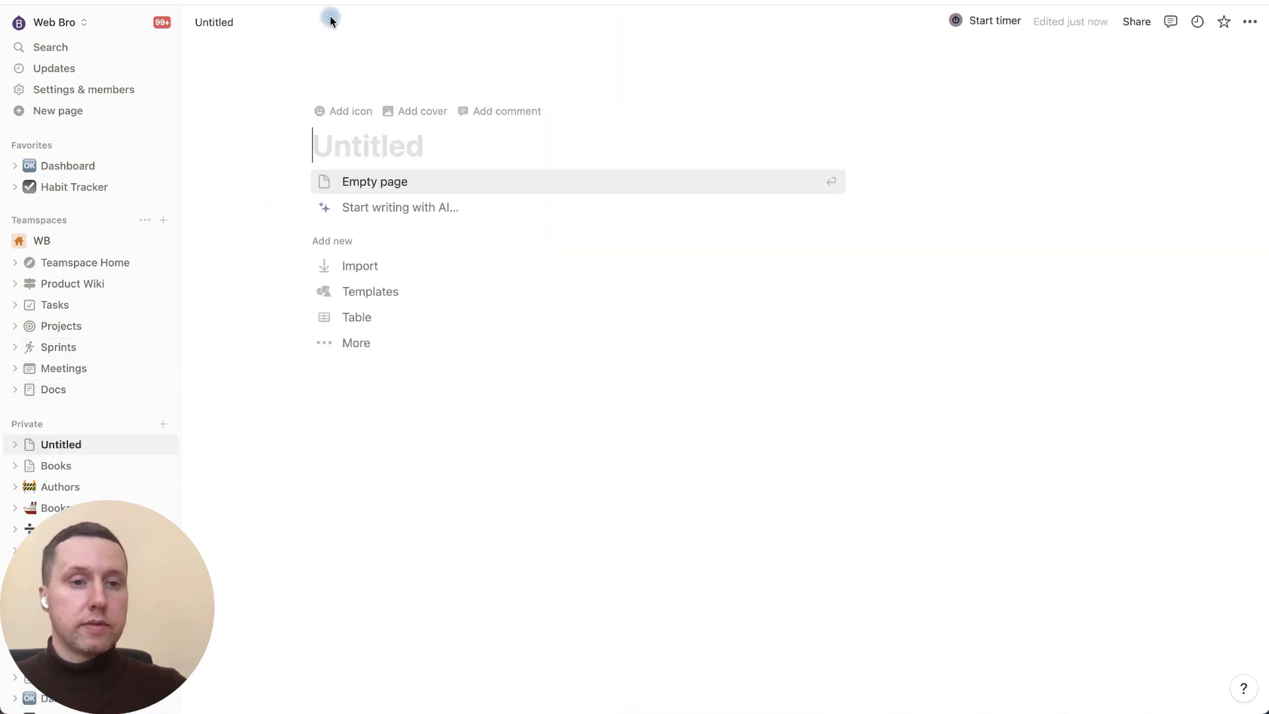
text(Authors)
click(516, 125)
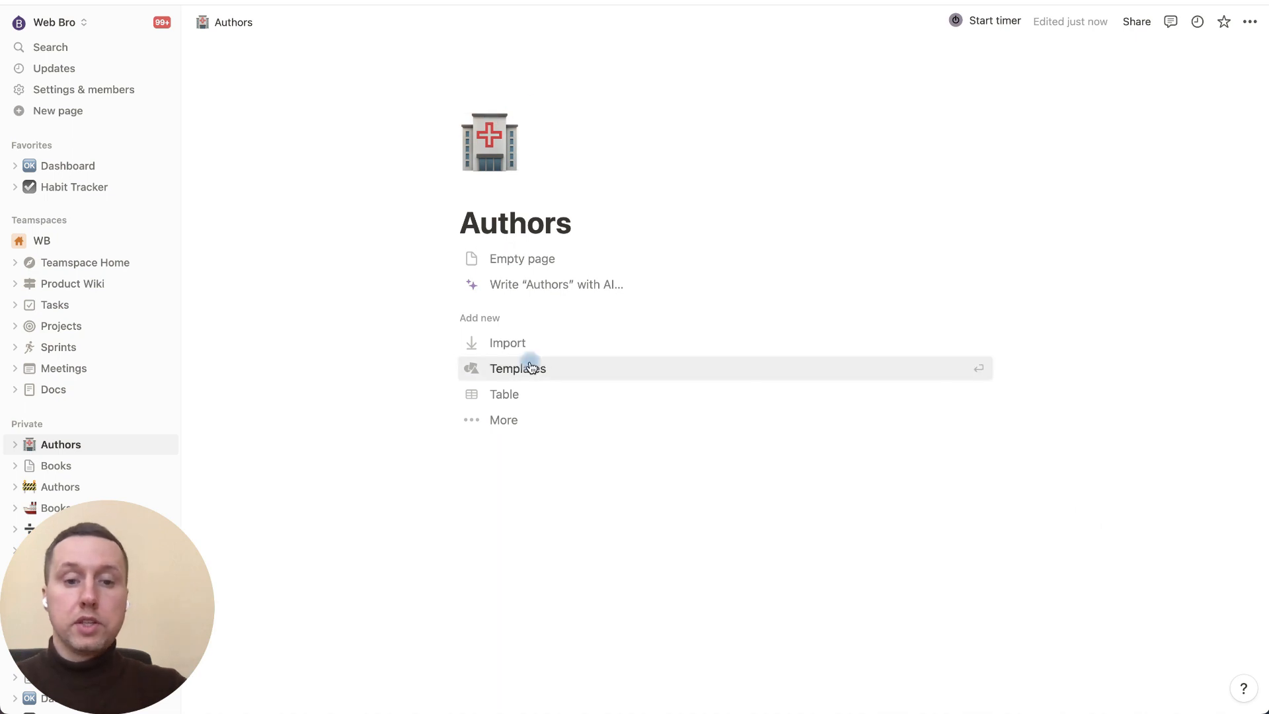
click(518, 395)
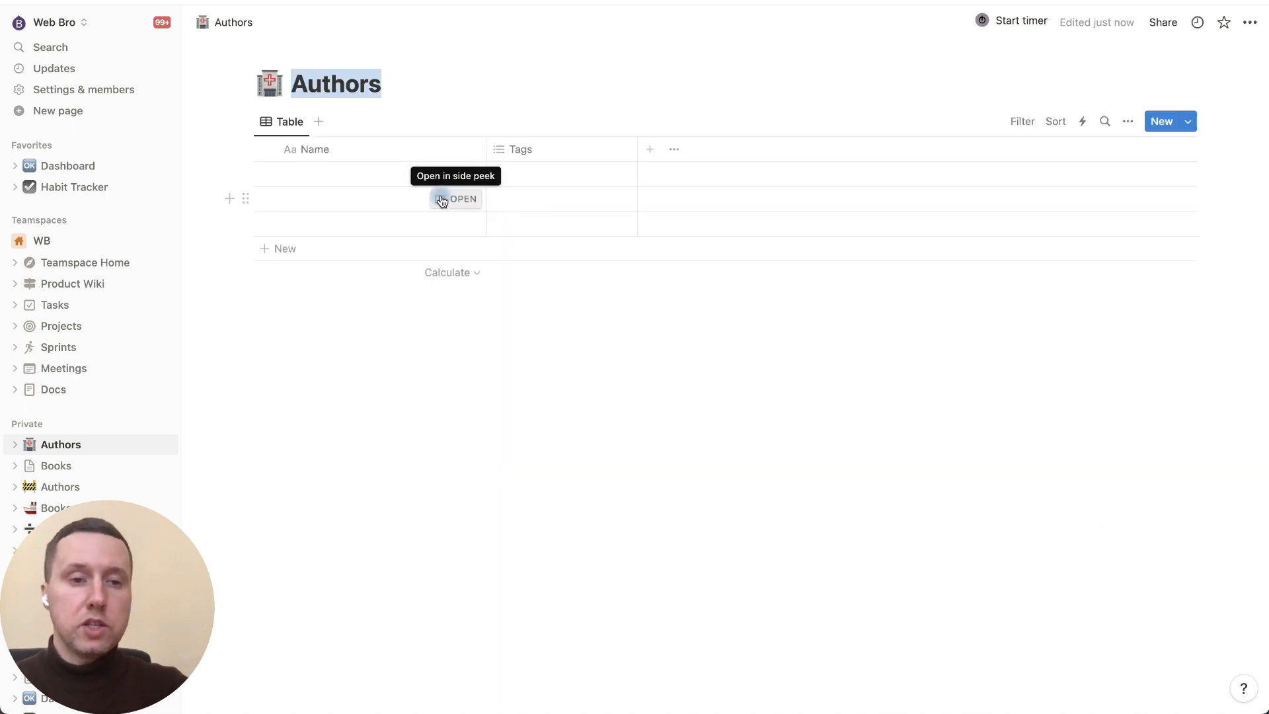
Step: Rename the Authors table's Name column to Author, then return to Books
click(346, 150)
click(365, 184)
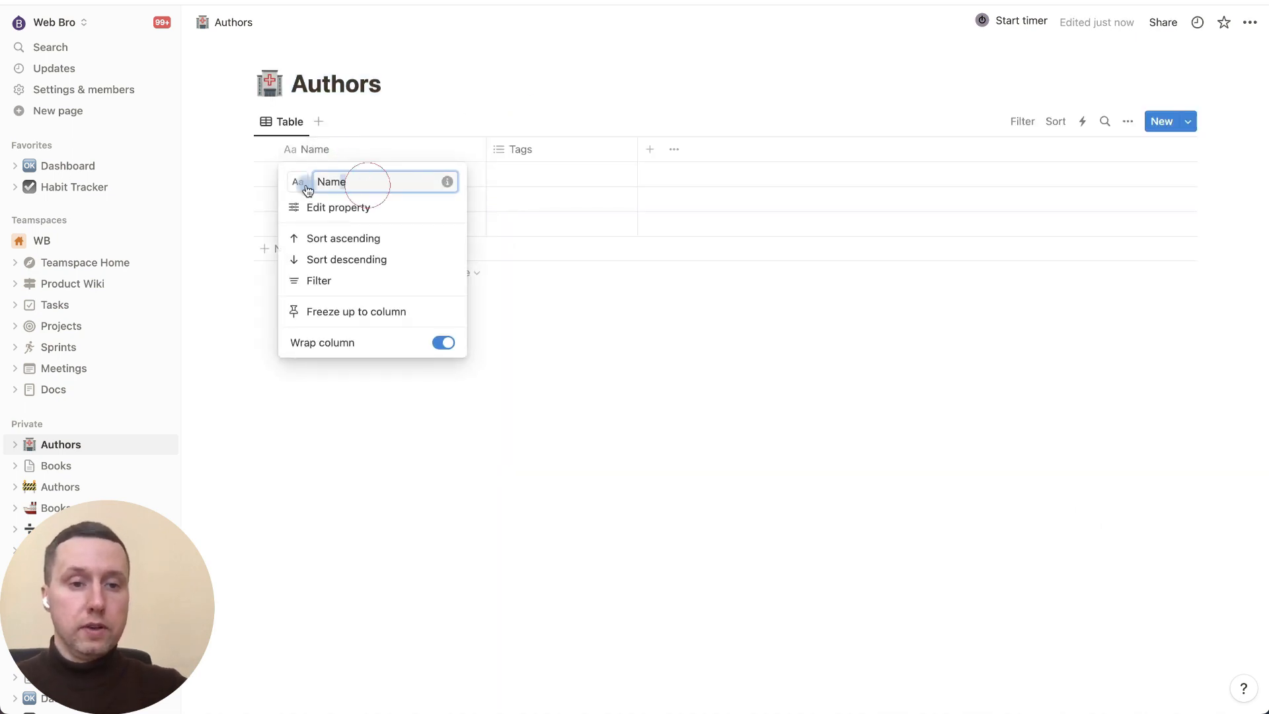
drag(305, 185, 299, 185)
text(Author)
key(Return)
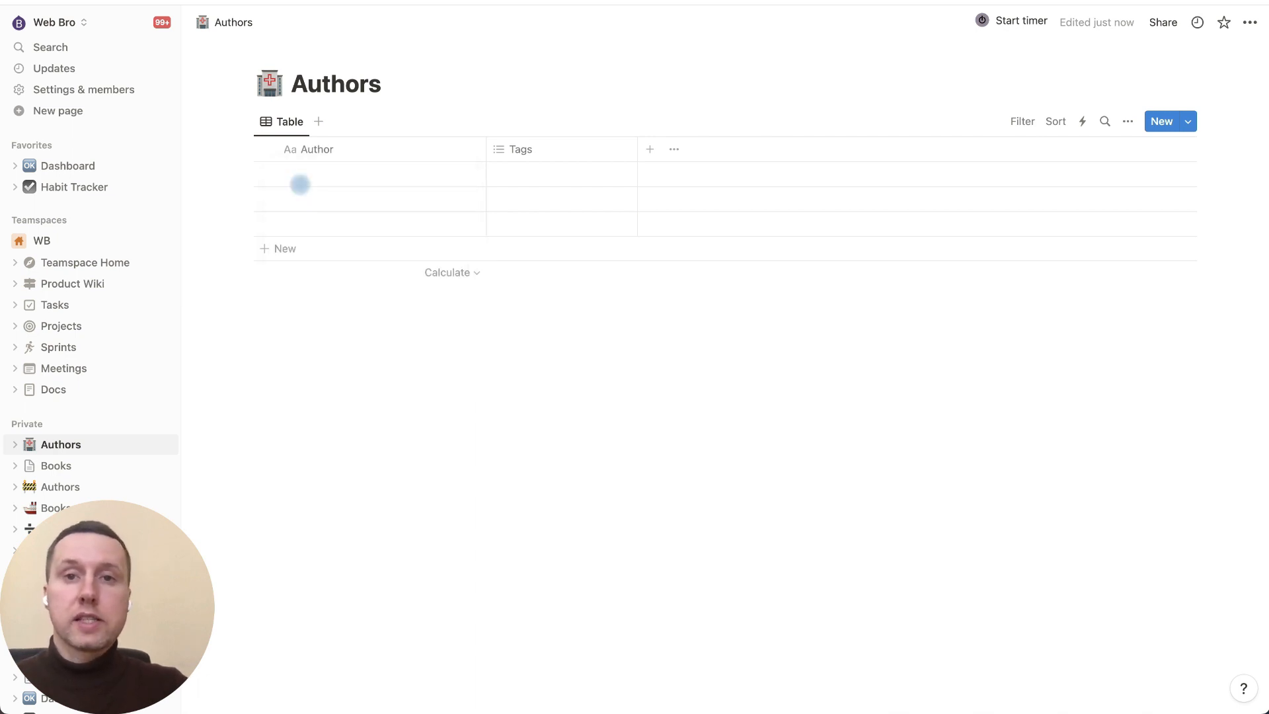
click(59, 465)
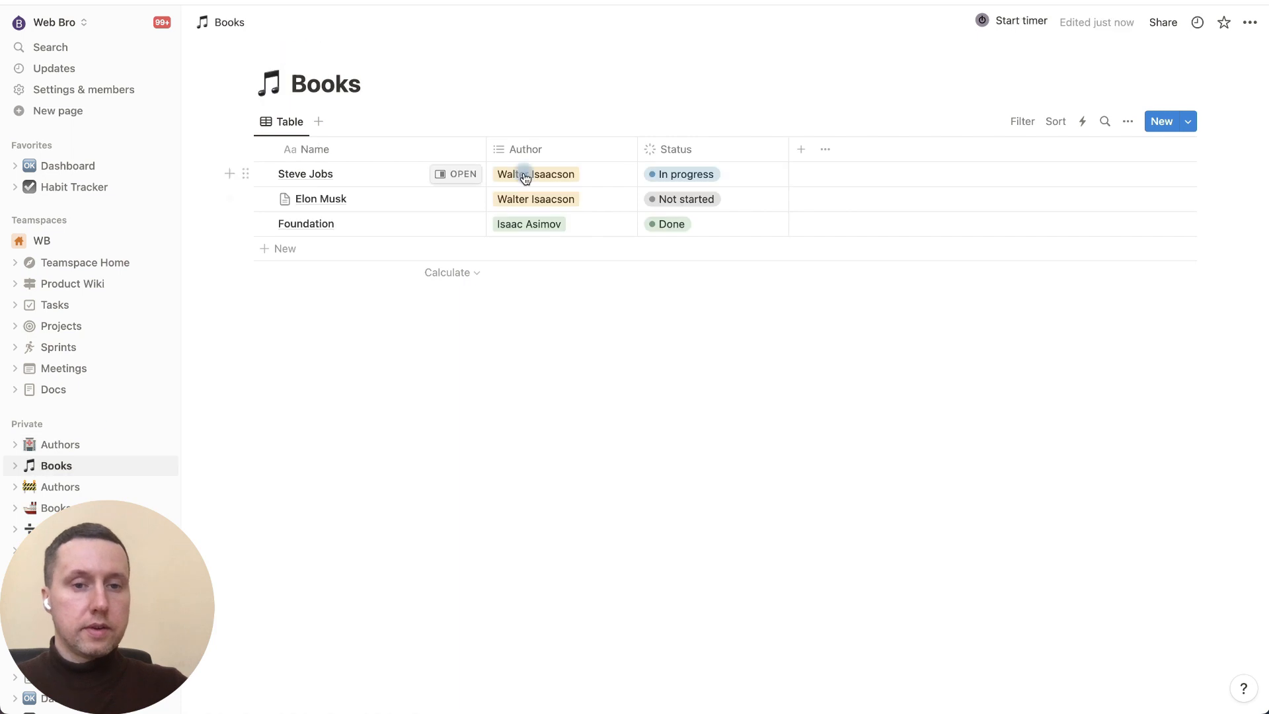
Step: Get Walter Isaacson and Isaac Asimov listed as rows in the Authors table
click(524, 172)
click(694, 220)
click(331, 179)
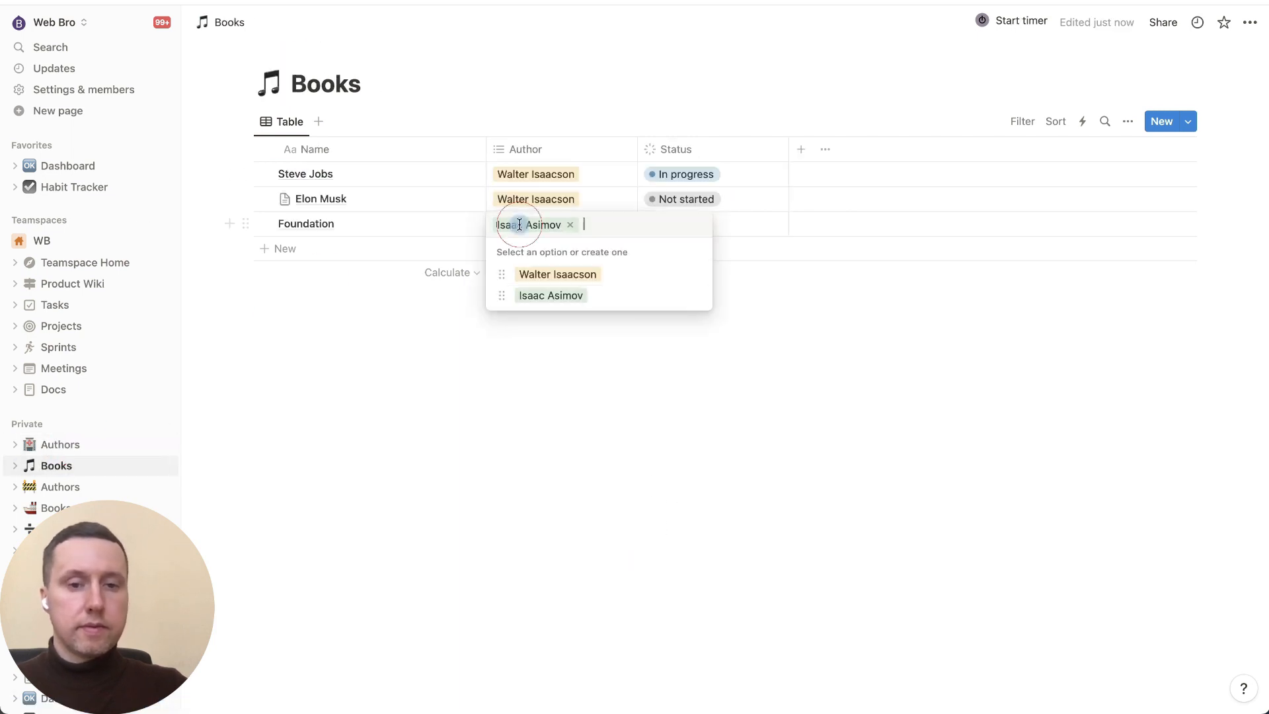
click(97, 444)
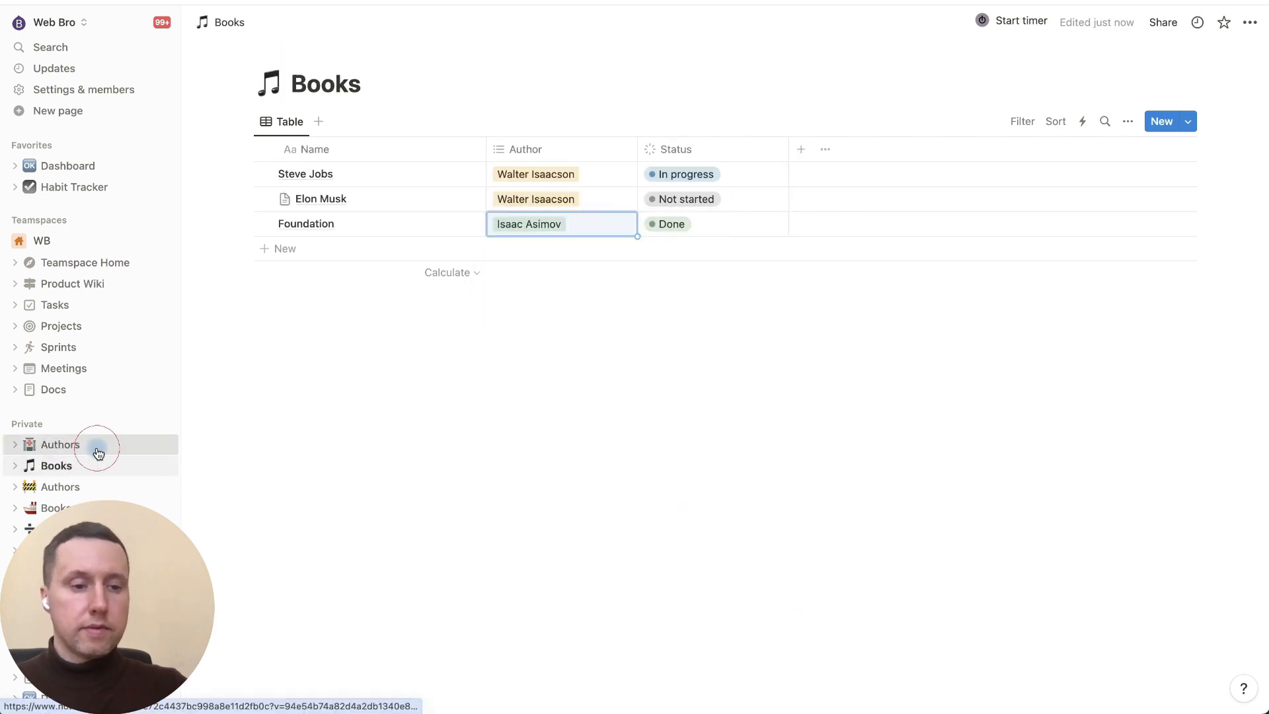
click(97, 444)
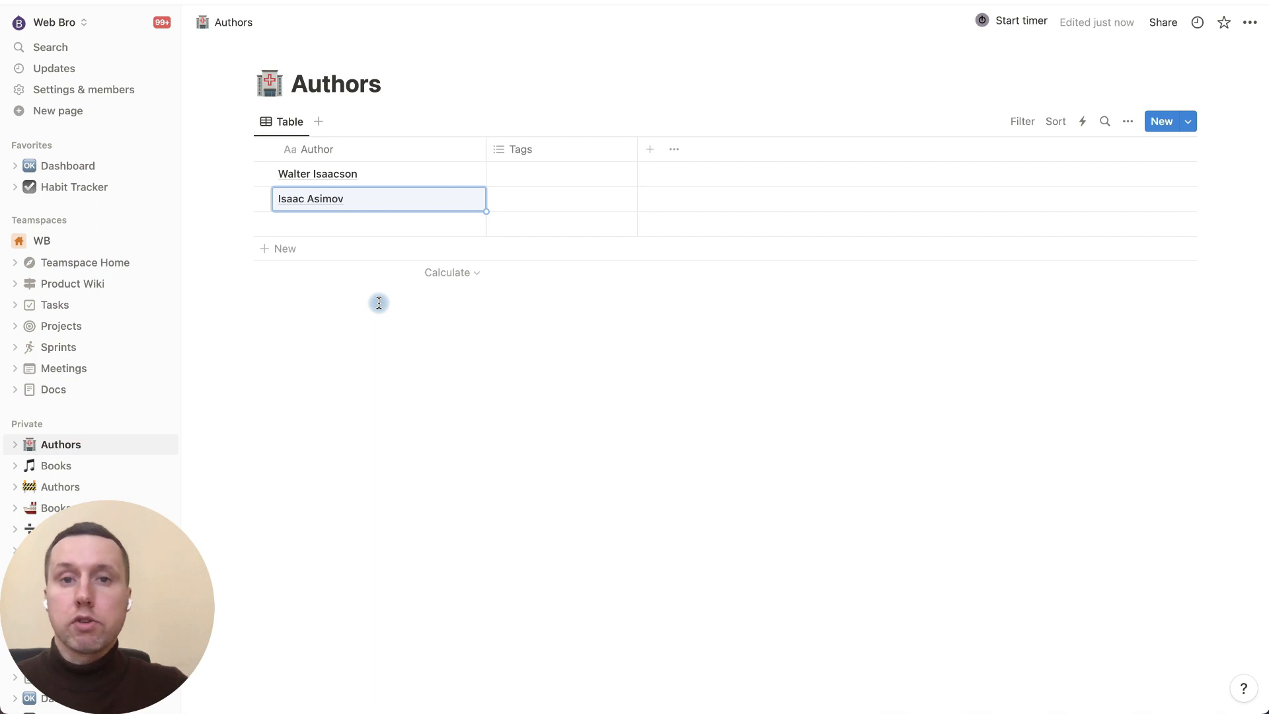
Step: Add a Number column named Year of birth to the Authors table
click(650, 151)
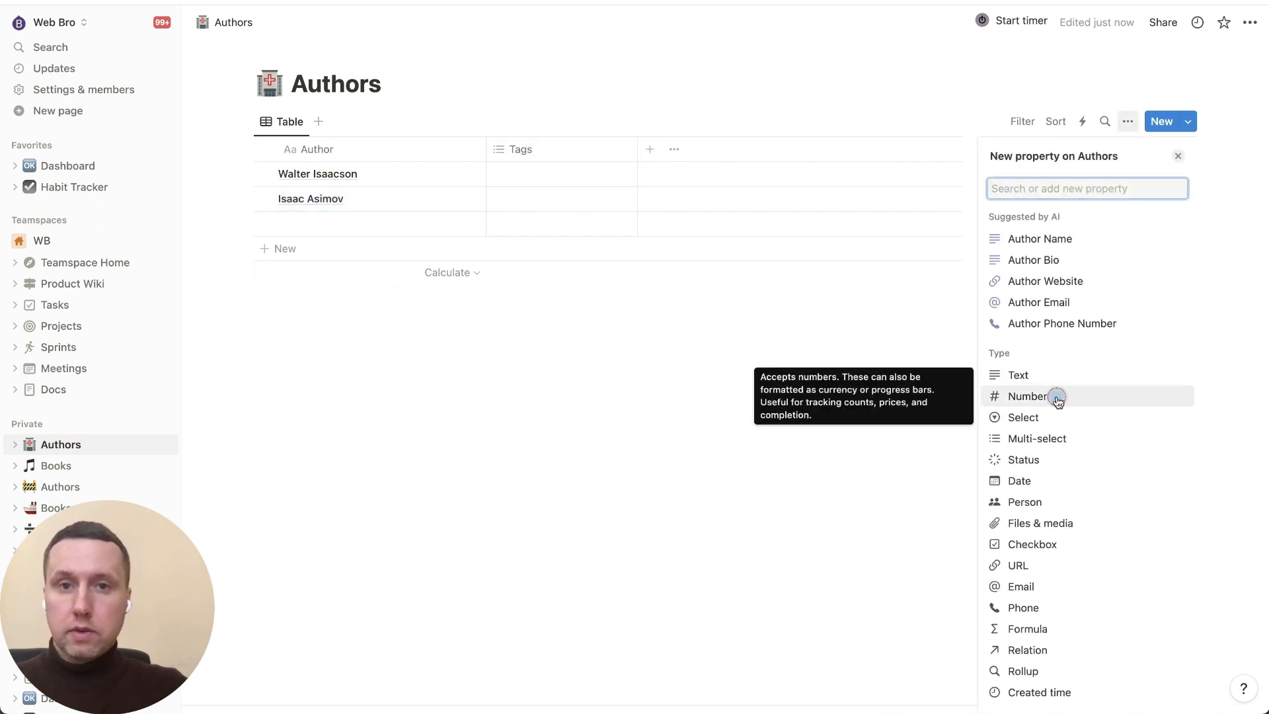
click(1056, 396)
text(Year of birth)
key(Escape)
click(558, 150)
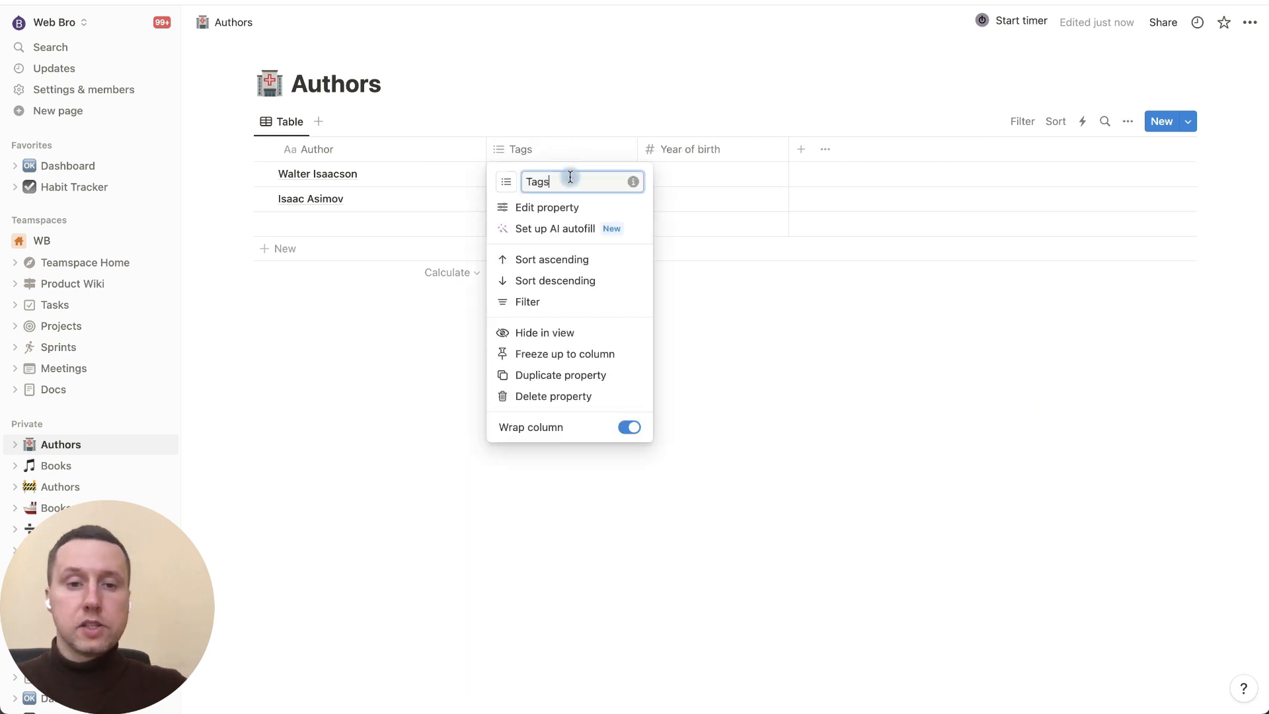
Step: Rename Tags to Citizenship and set USA for both Isaac Asimov and Walter Isaacson
text(Citizenship)
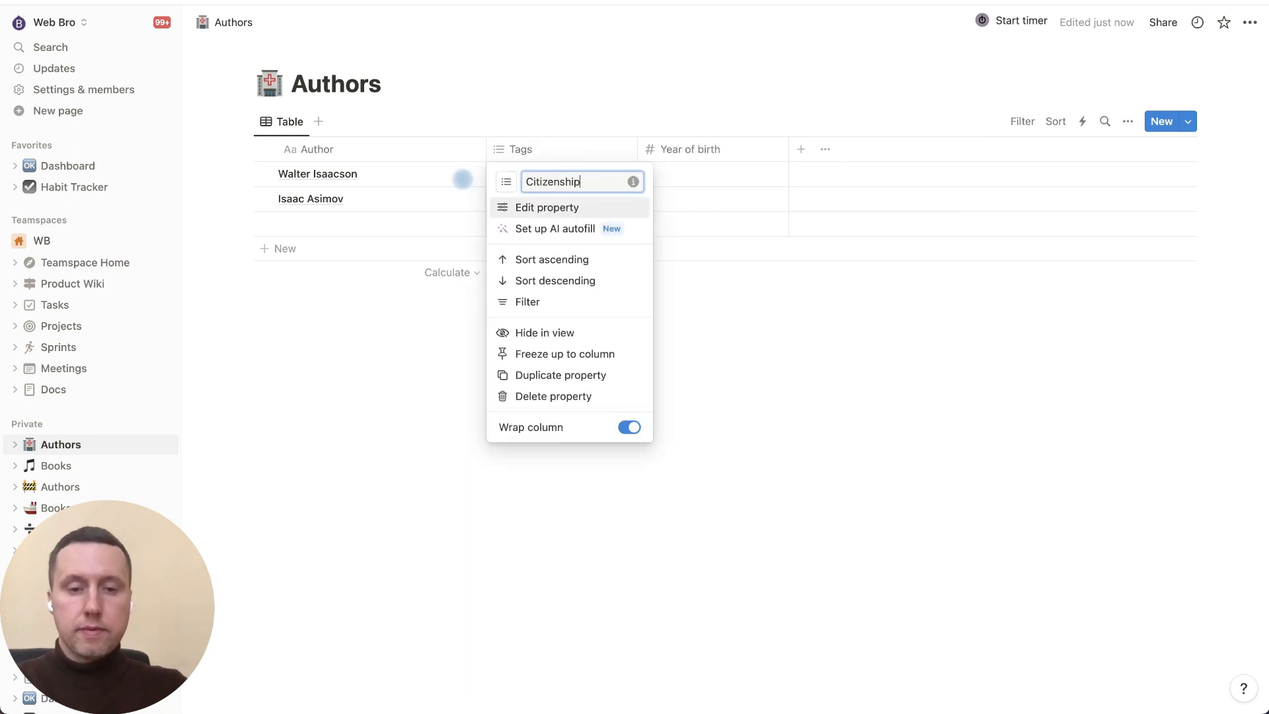
click(661, 79)
click(581, 199)
text(USA)
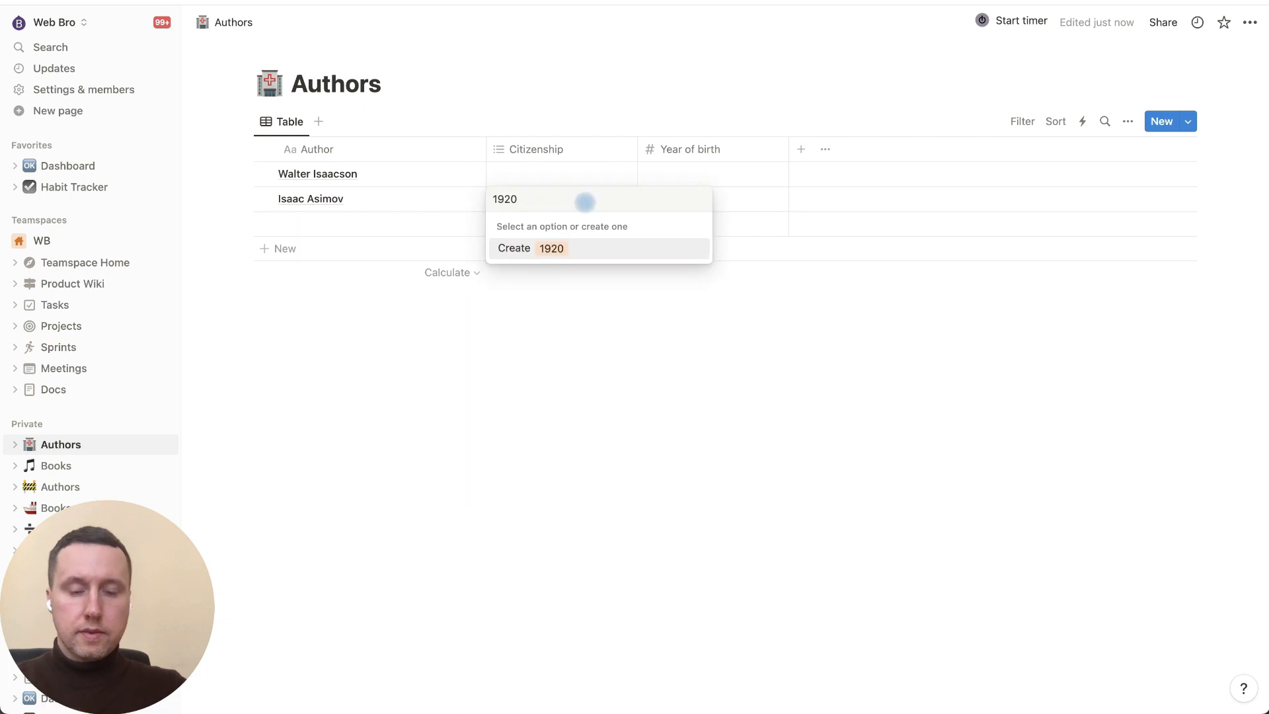
key(Return)
click(567, 177)
click(559, 225)
click(702, 195)
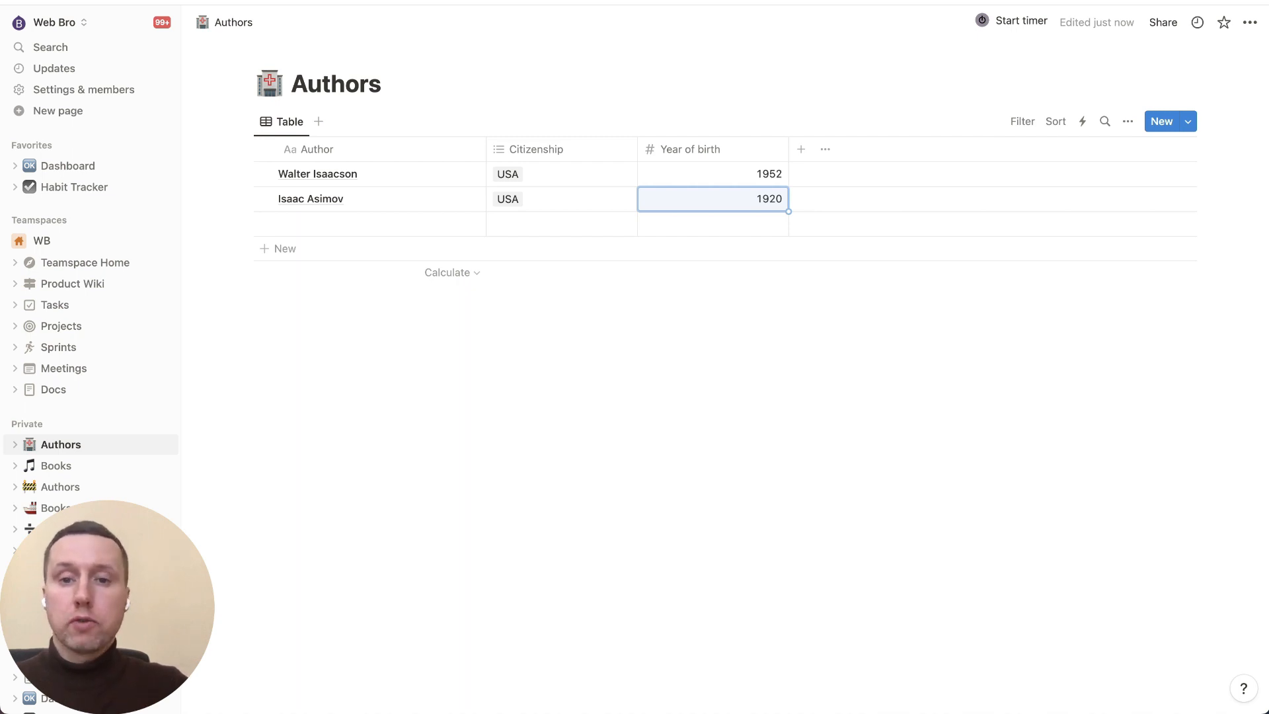
Step: Add a Books relation property to Authors, with Show on Books turned on
click(801, 149)
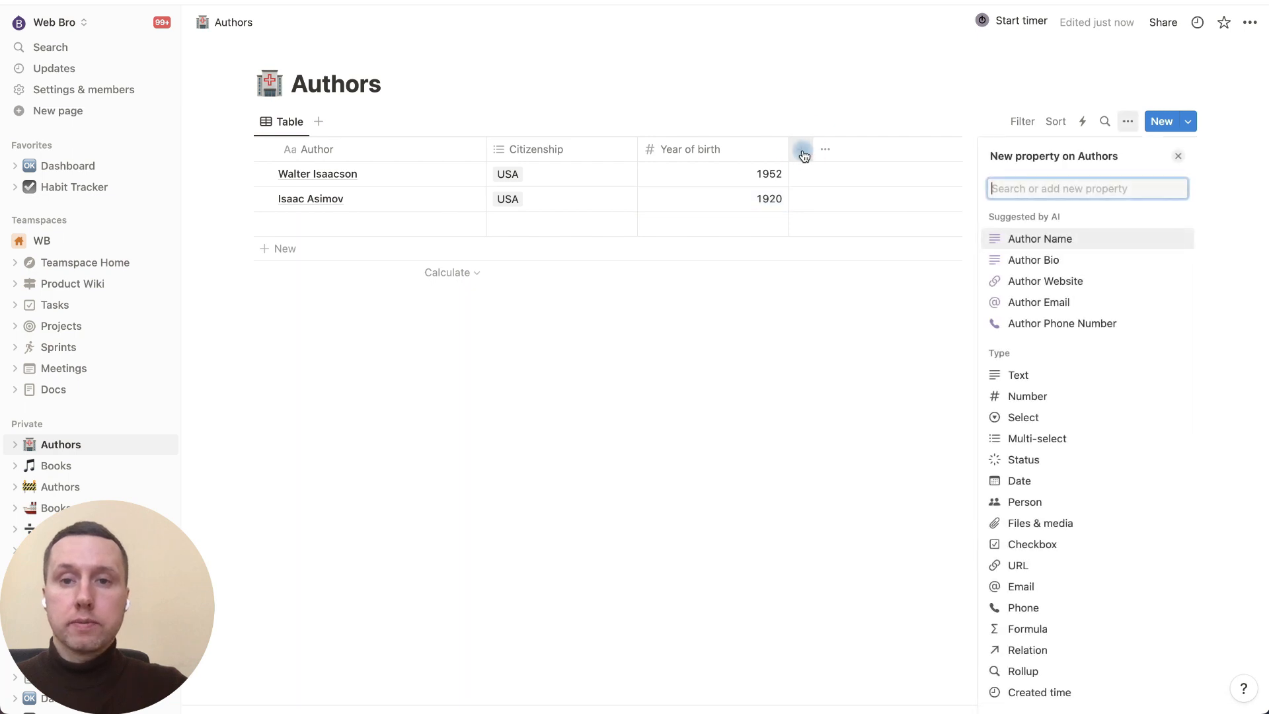
click(1088, 651)
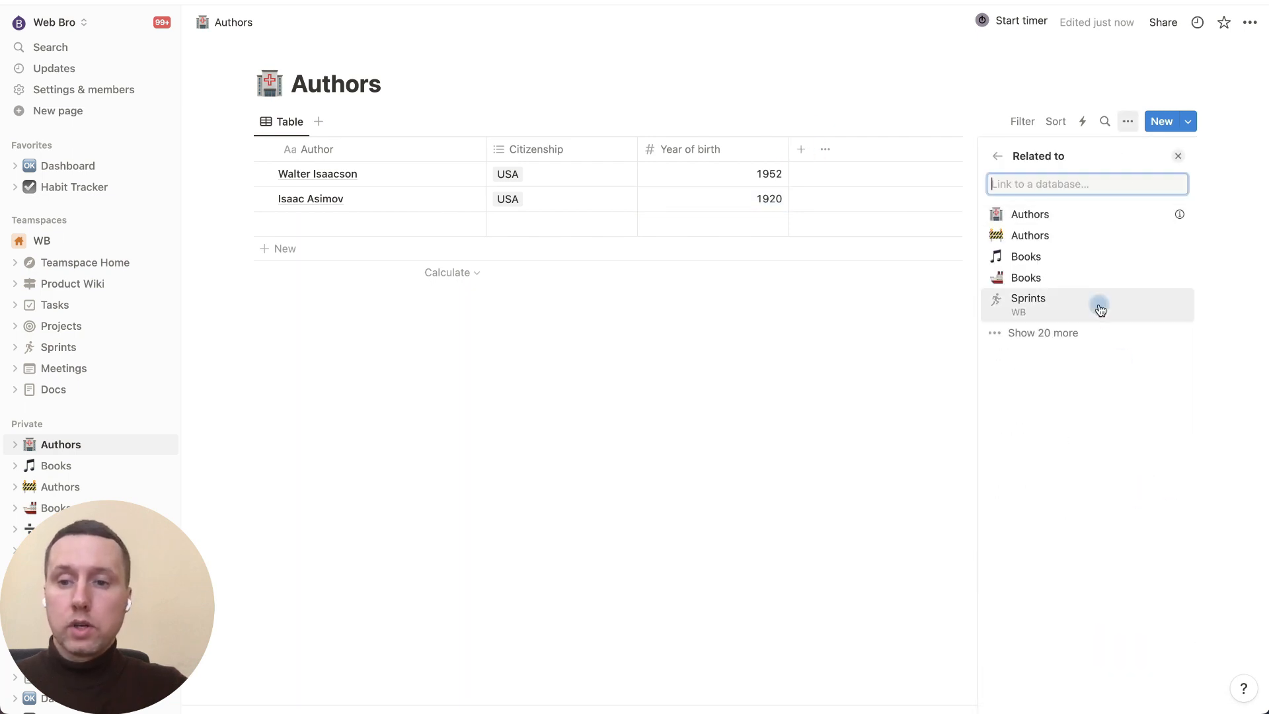
click(1053, 257)
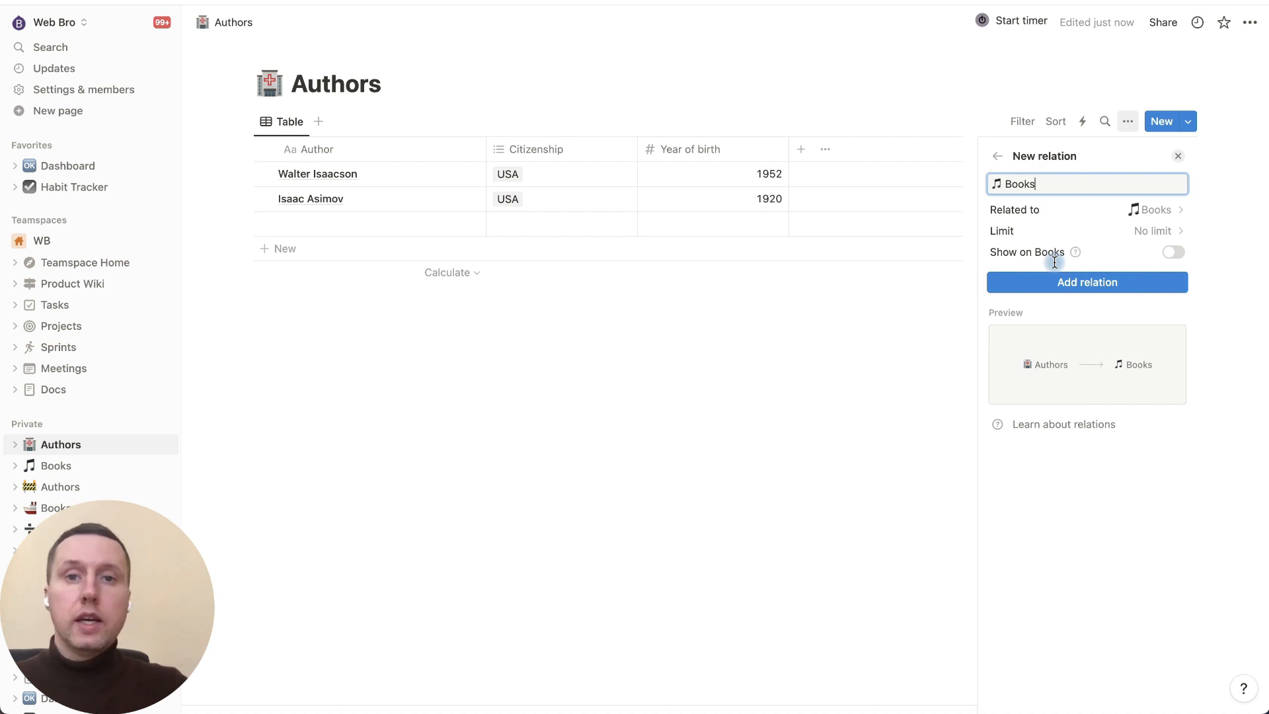
click(1174, 252)
mouse_move(1075, 254)
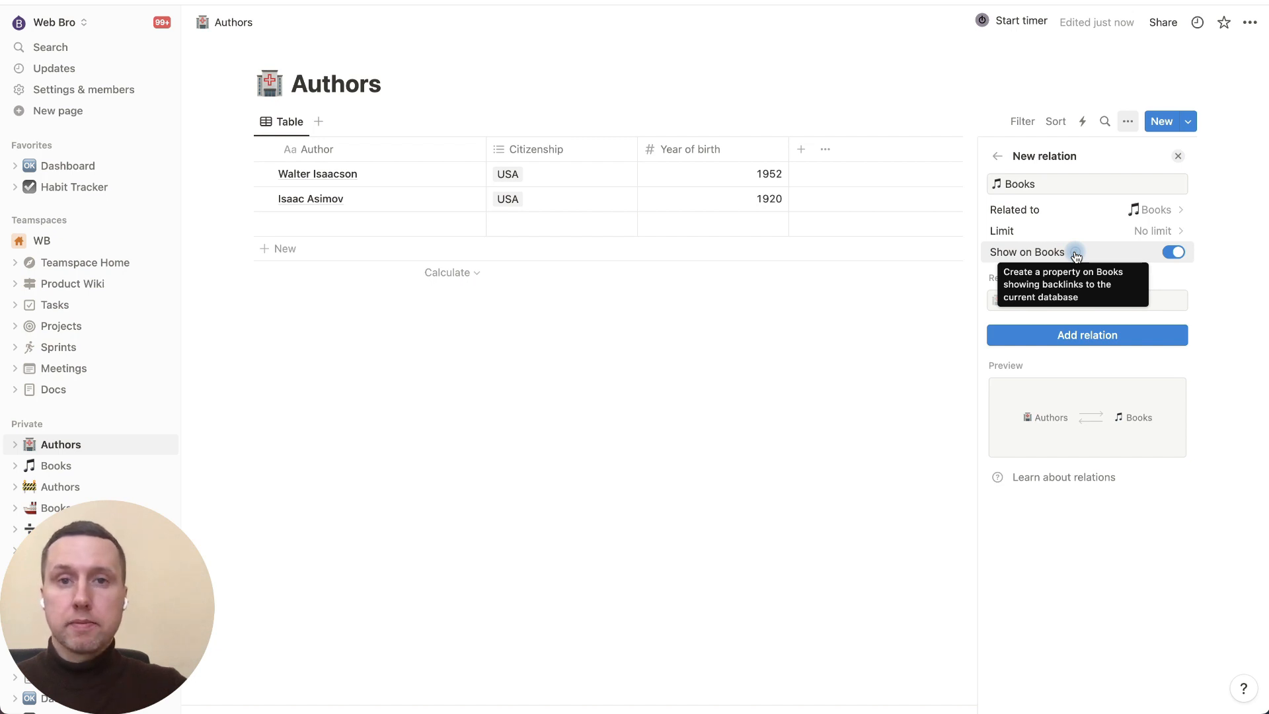
click(1086, 335)
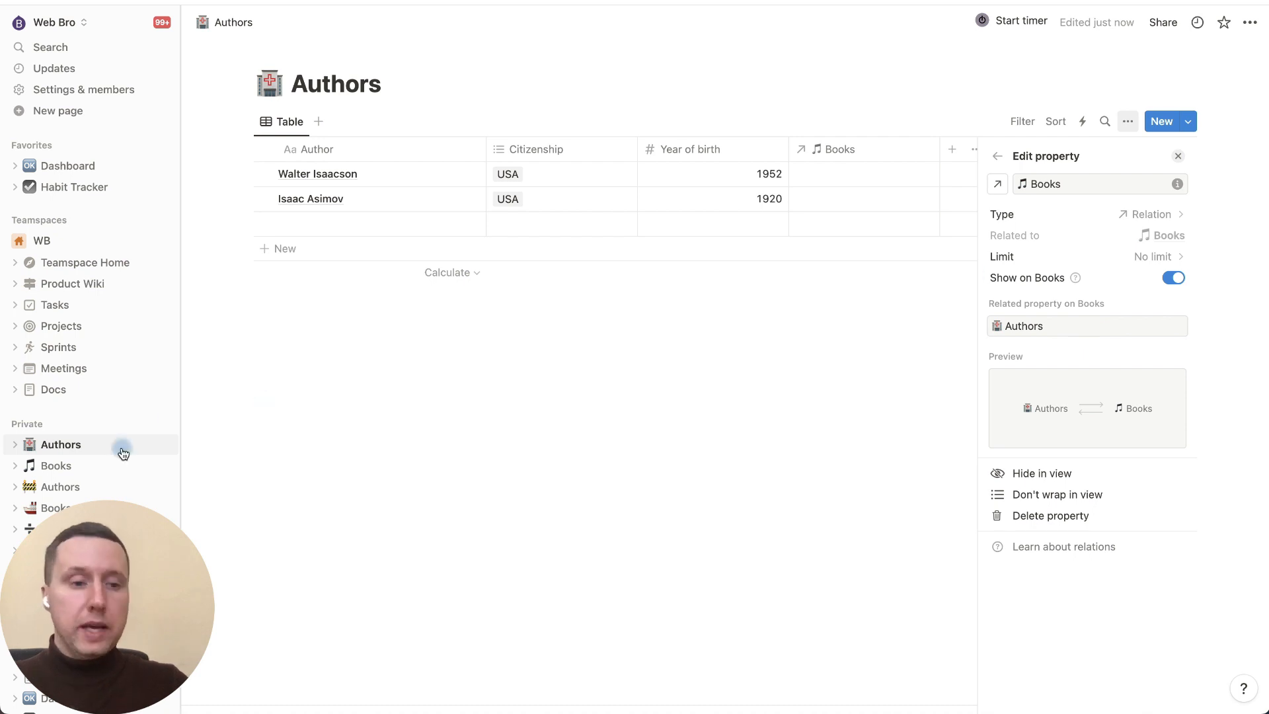
Step: In Books, link Steve Jobs and Elon Musk to Walter Isaacson, Foundation to Isaac Asimov
click(69, 466)
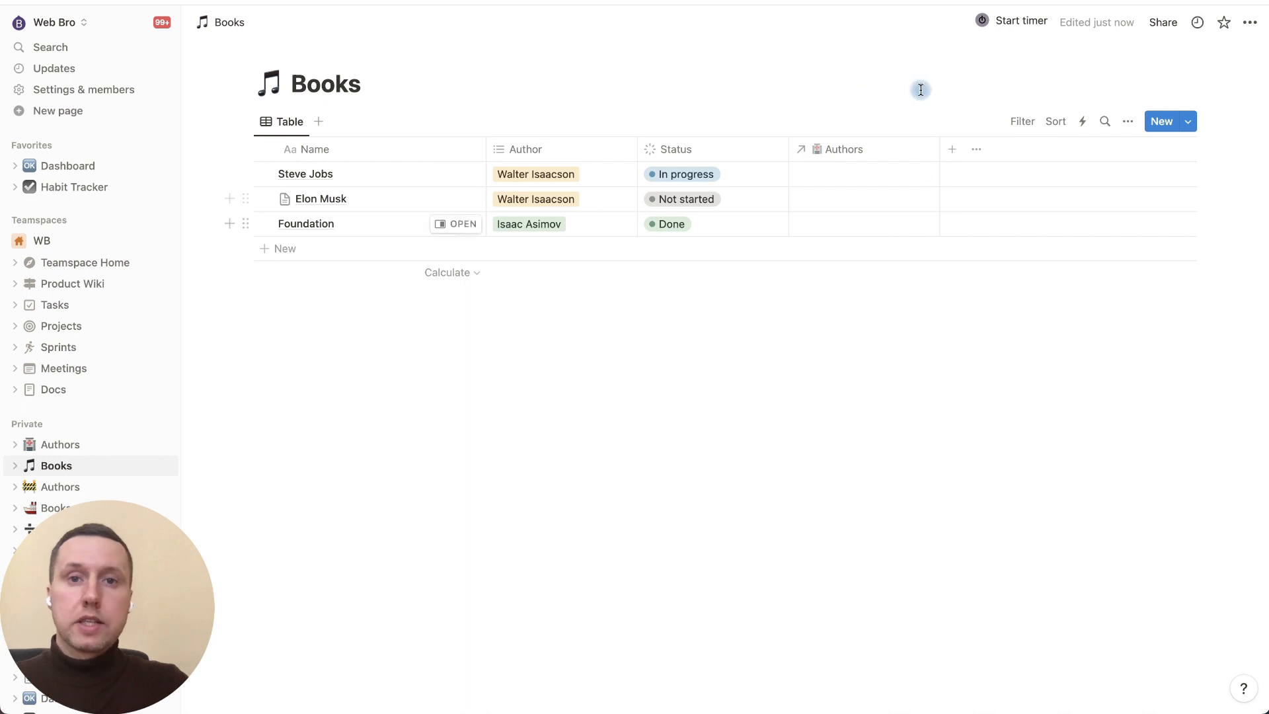
click(839, 173)
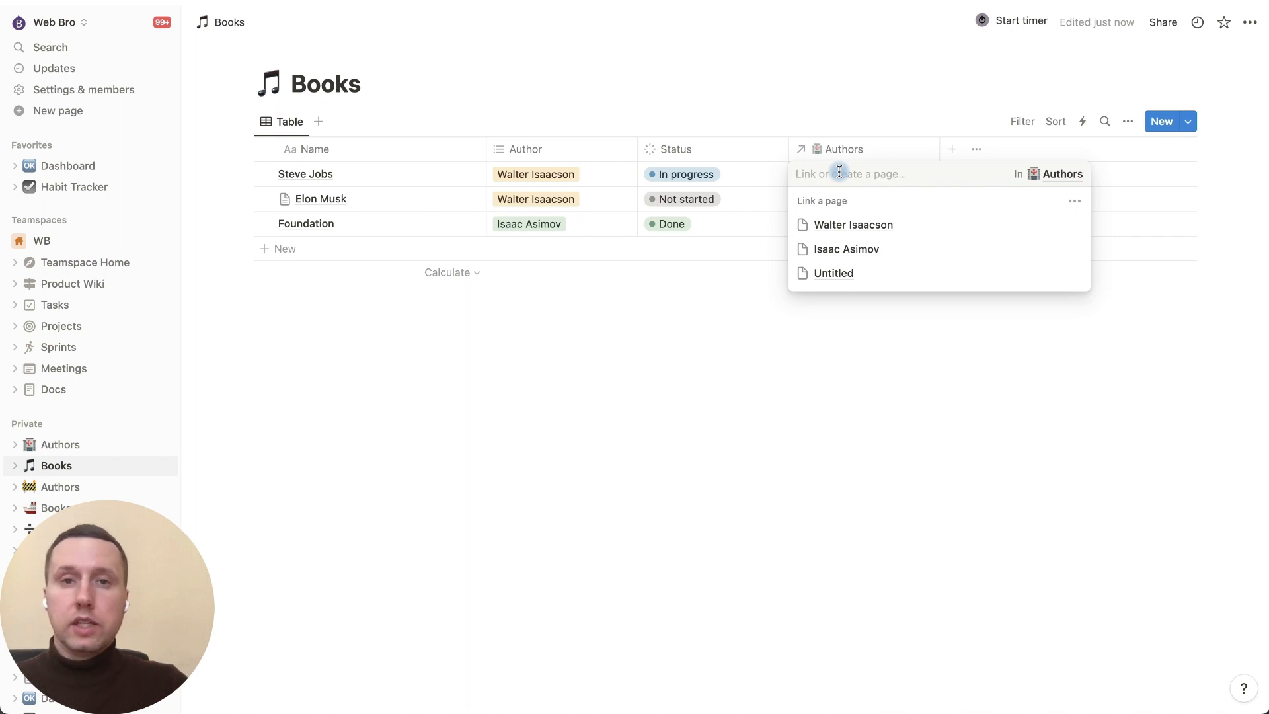
click(839, 220)
click(836, 343)
click(836, 202)
click(836, 250)
click(833, 356)
click(831, 230)
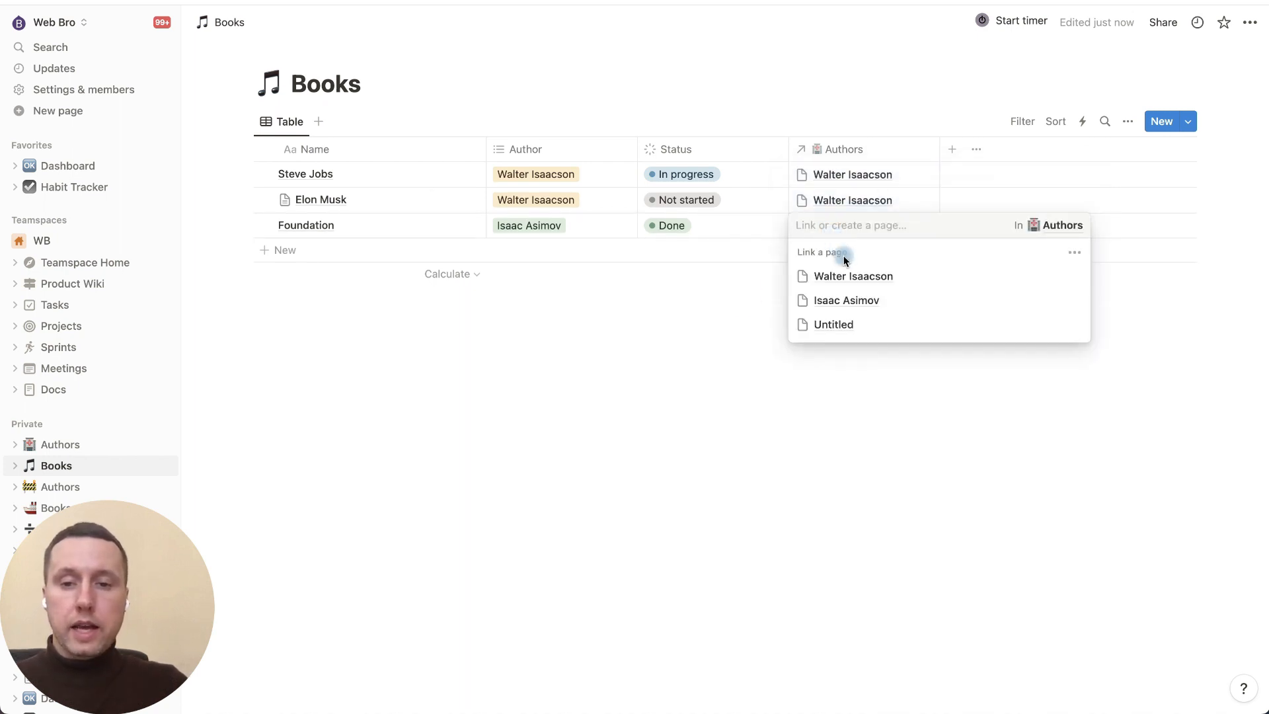
click(848, 298)
click(732, 326)
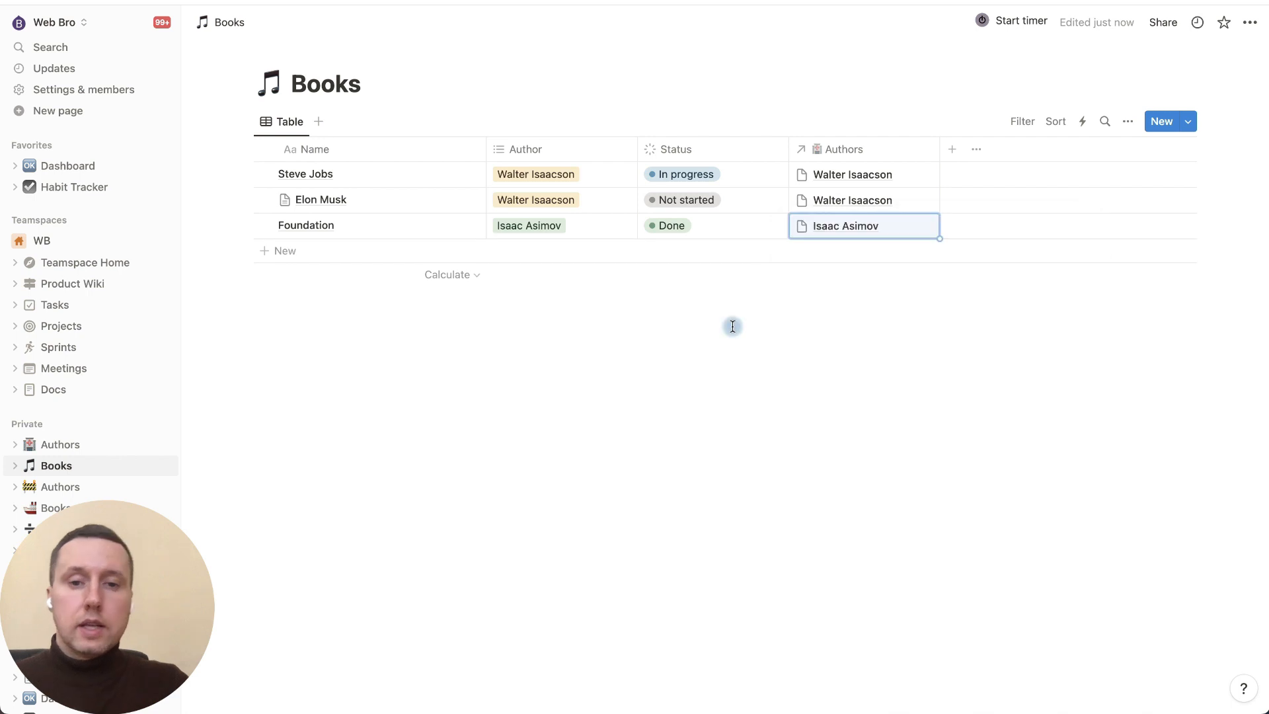
Step: Hide the old Author column and open Walter Isaacson's linked page
click(583, 149)
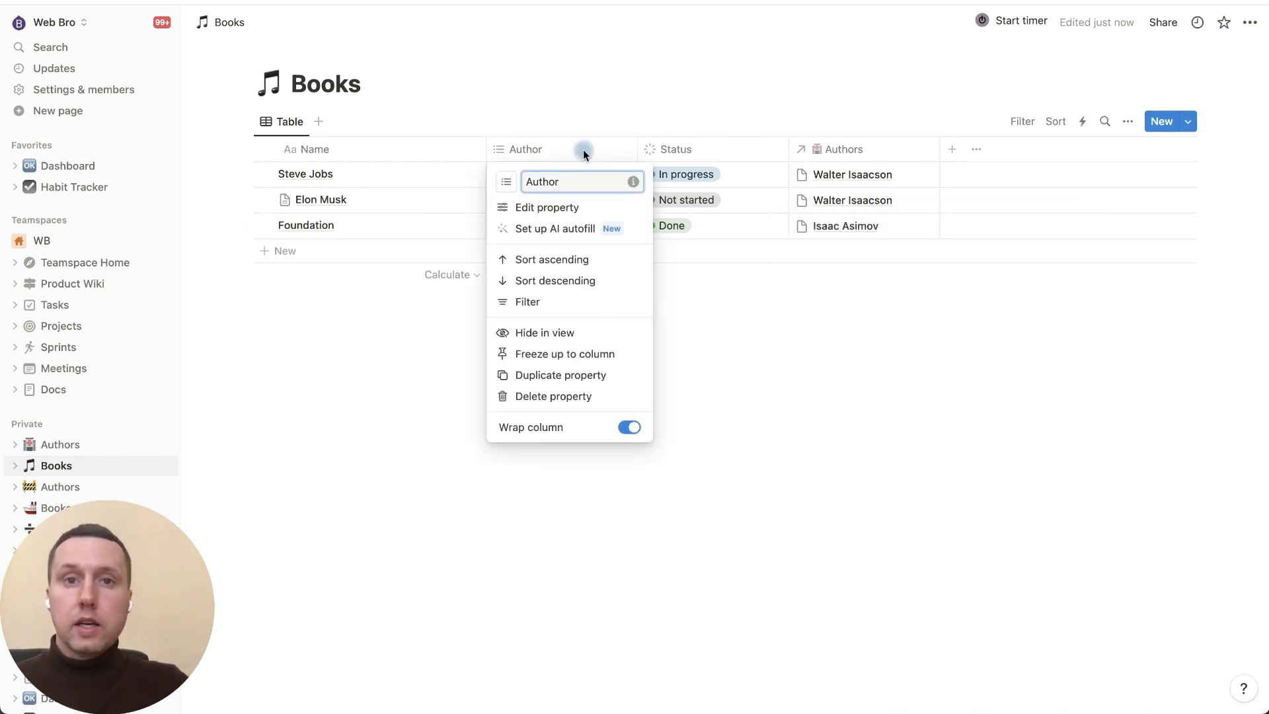
click(585, 337)
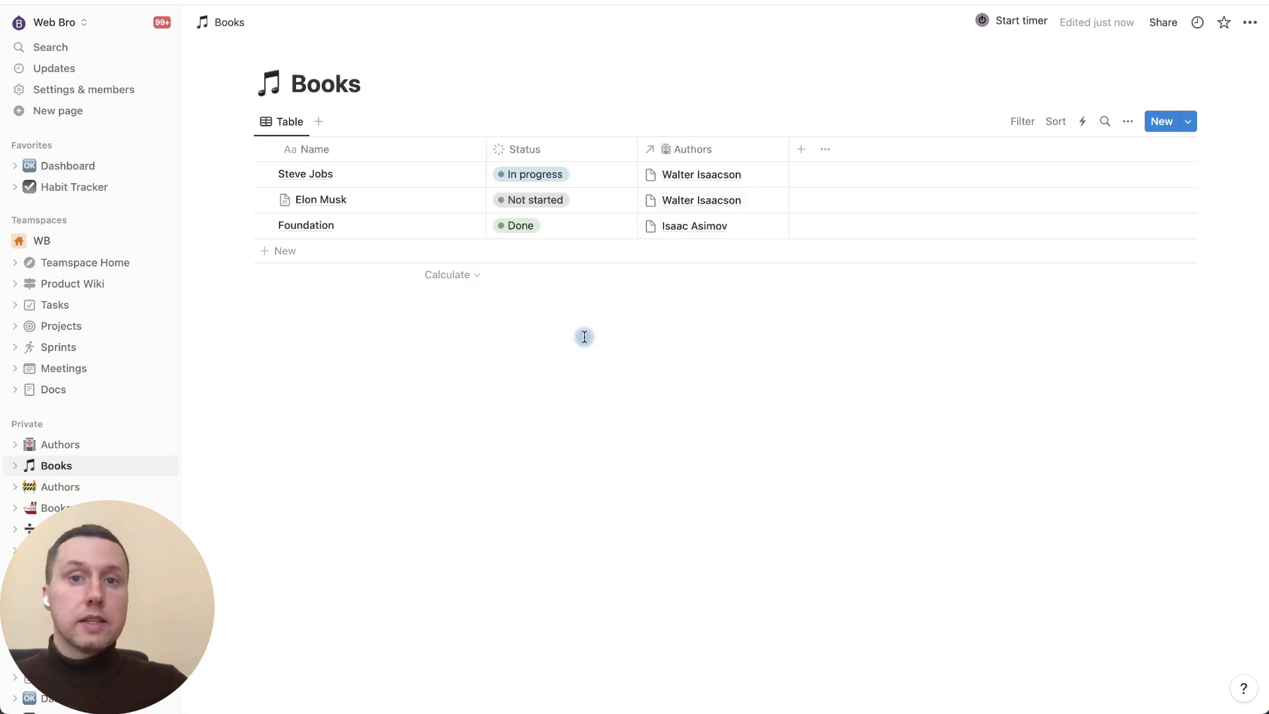
click(693, 177)
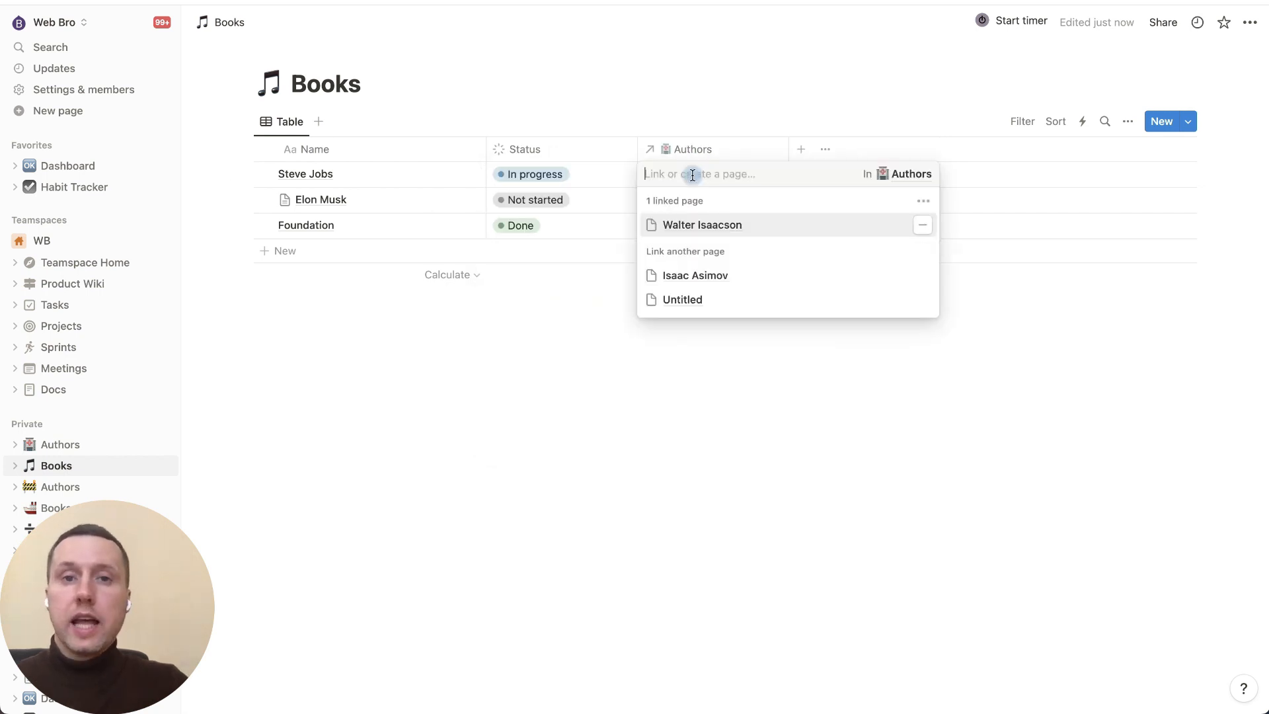
click(703, 228)
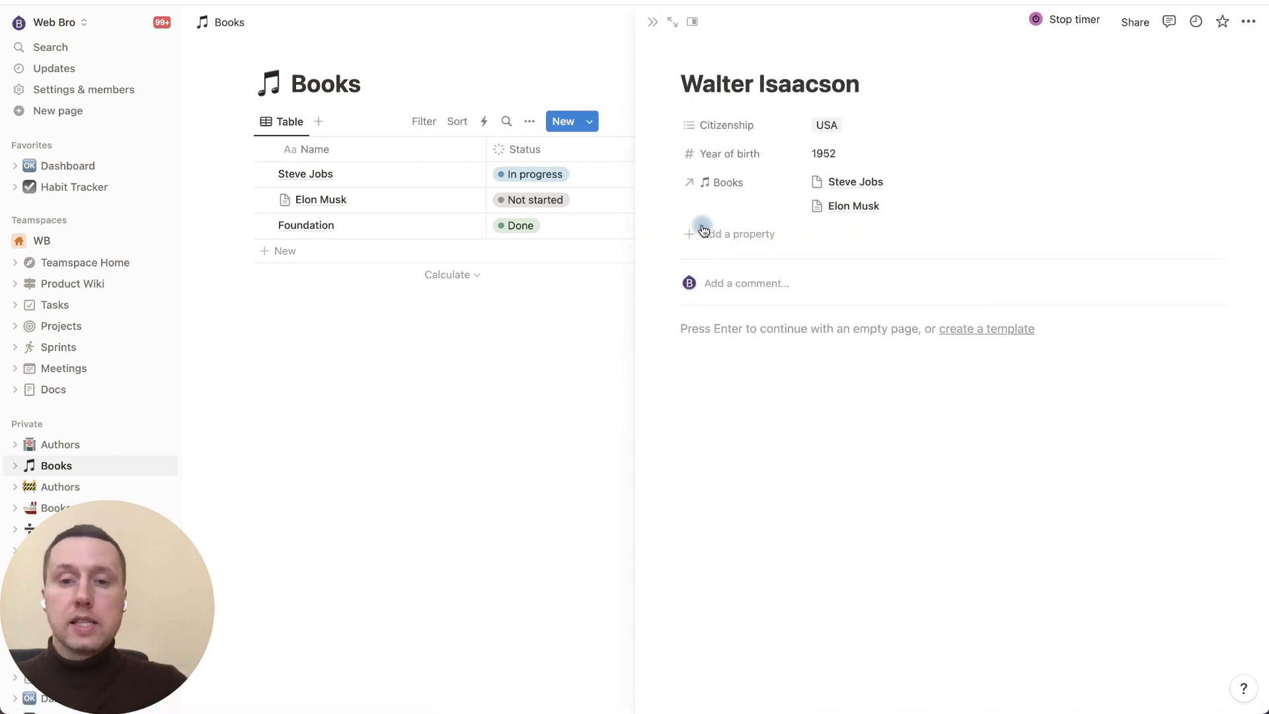
Step: Open the Authors table and turn off Wrap column for the Books relation column
click(72, 452)
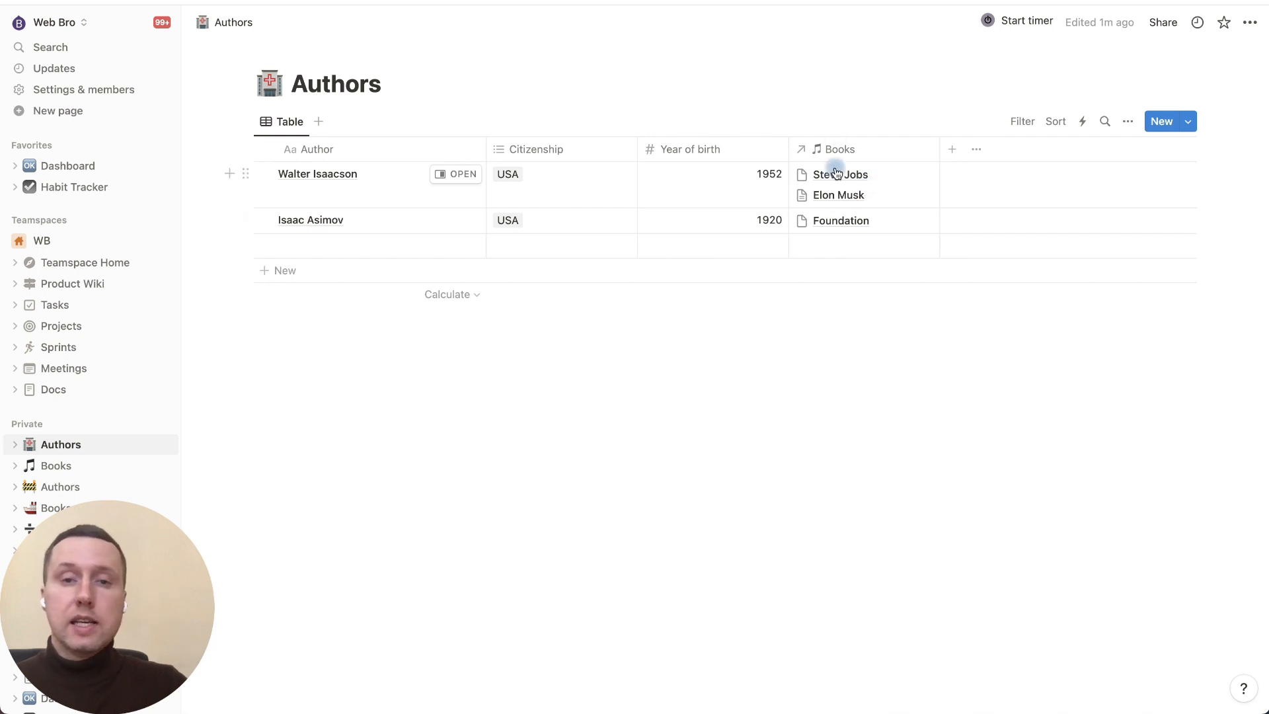
click(866, 149)
click(931, 386)
click(753, 339)
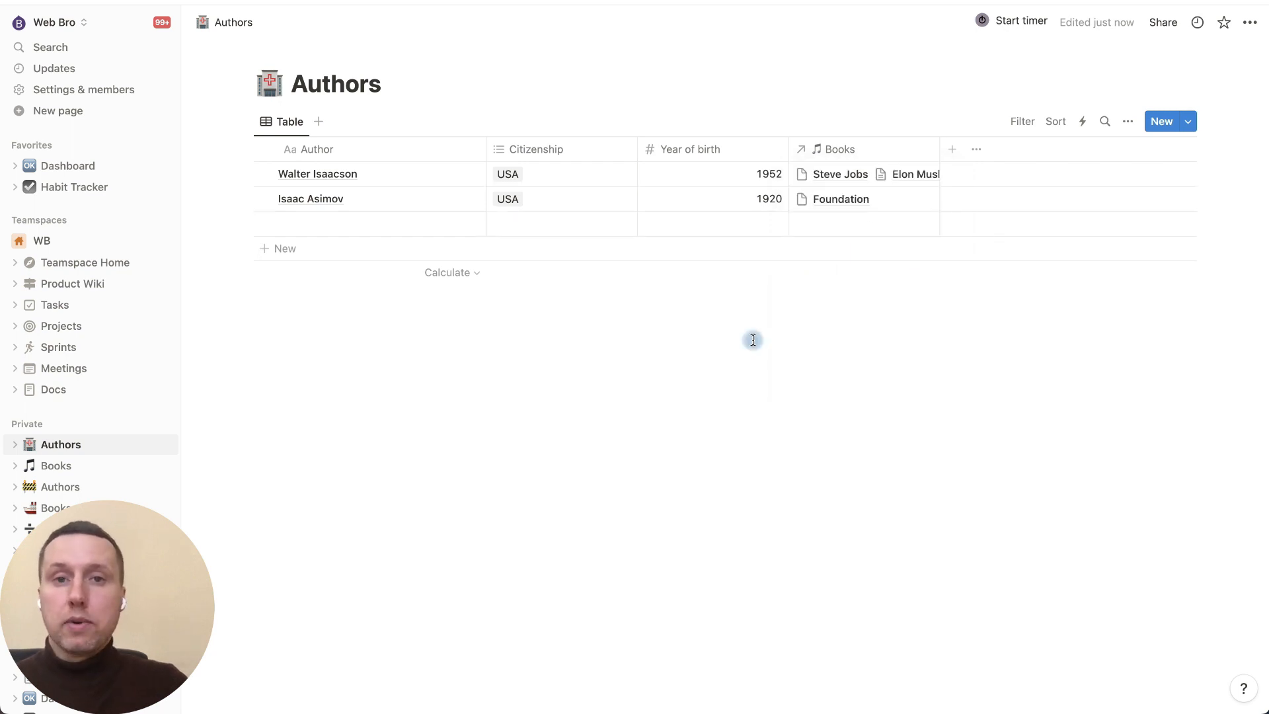
Step: Add a new Rollup property to Authors using the Books relation, listing each author's book names
click(952, 151)
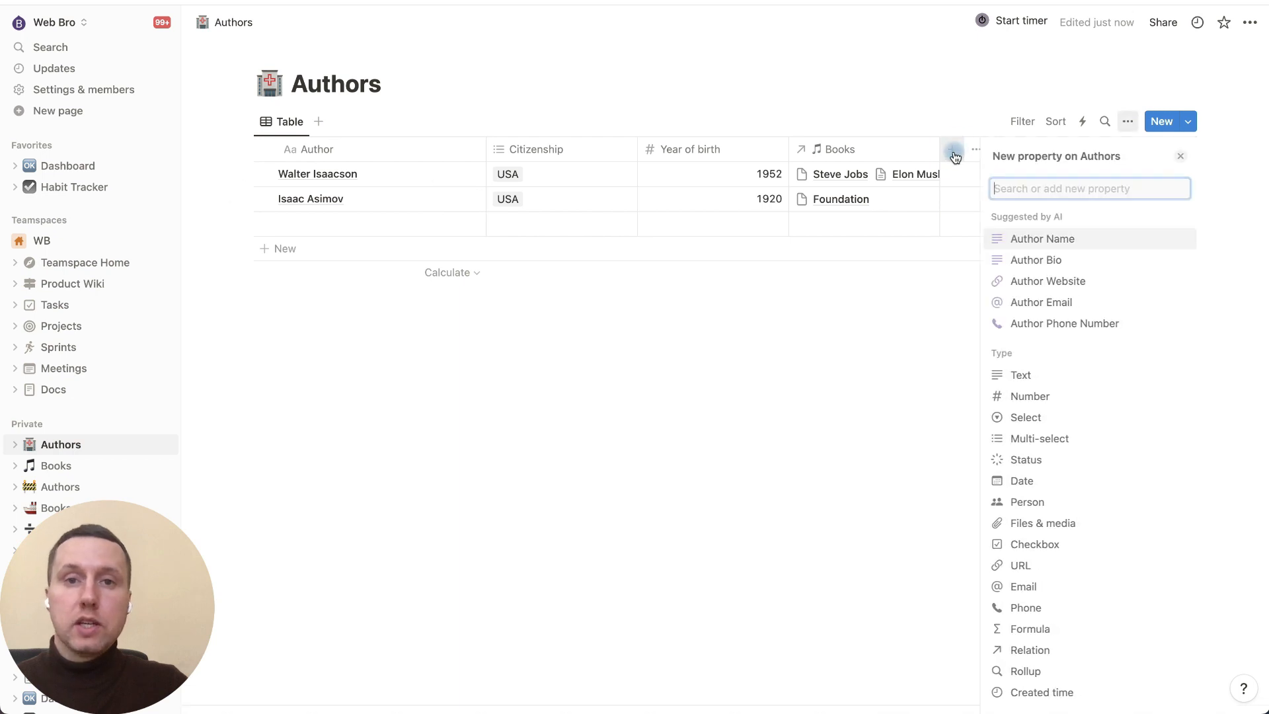
click(1075, 671)
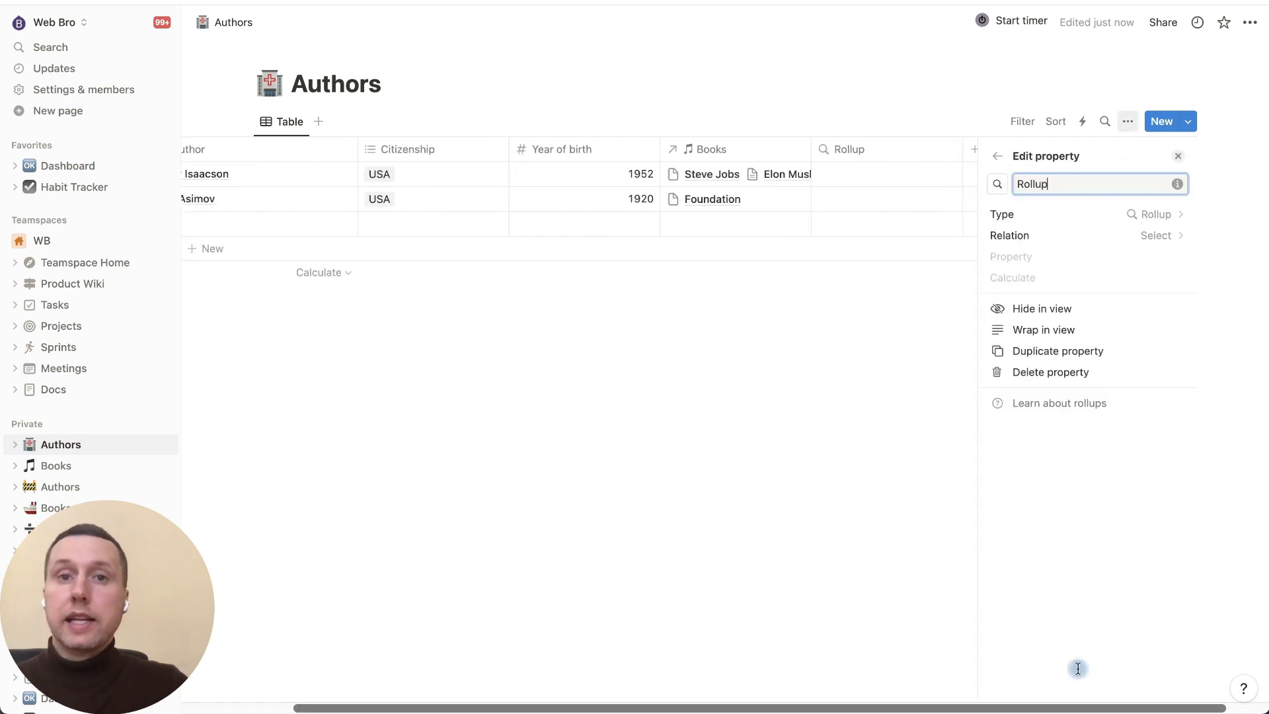
click(1156, 235)
click(1108, 298)
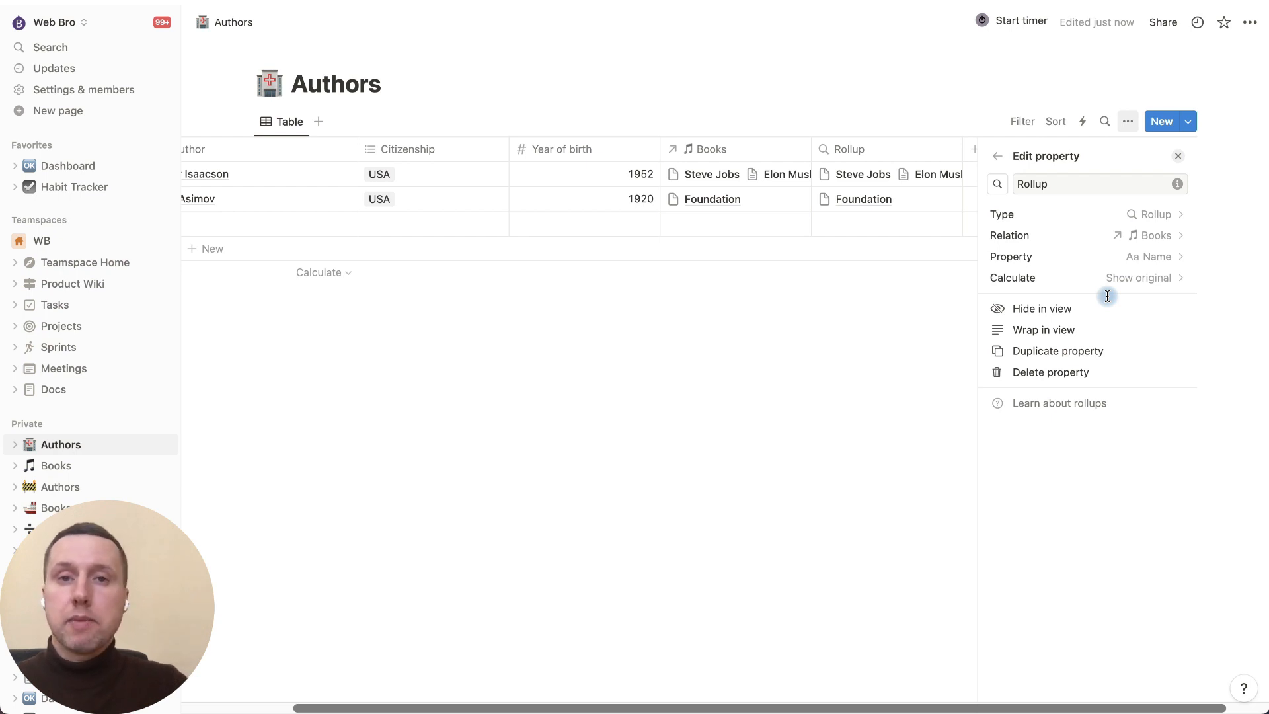
click(910, 333)
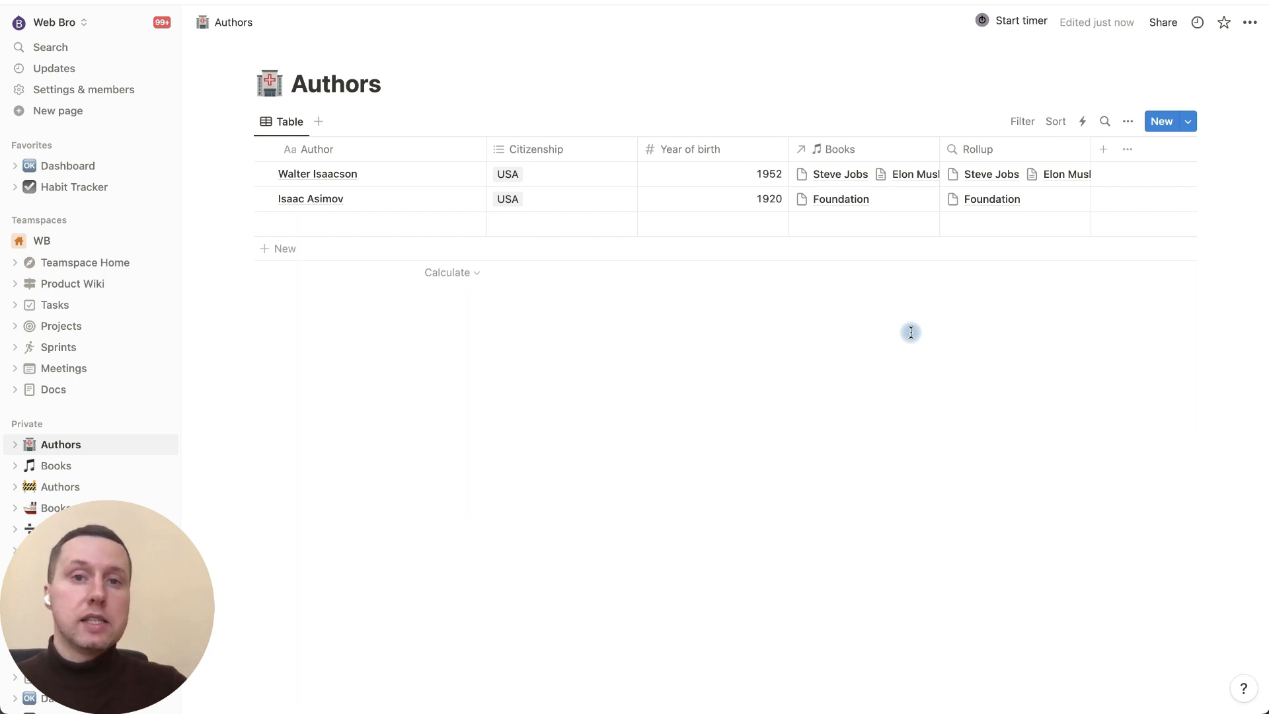
Step: Set the Rollup to the books' Status property, calculated as Count per group: Complete
click(1011, 147)
click(1013, 208)
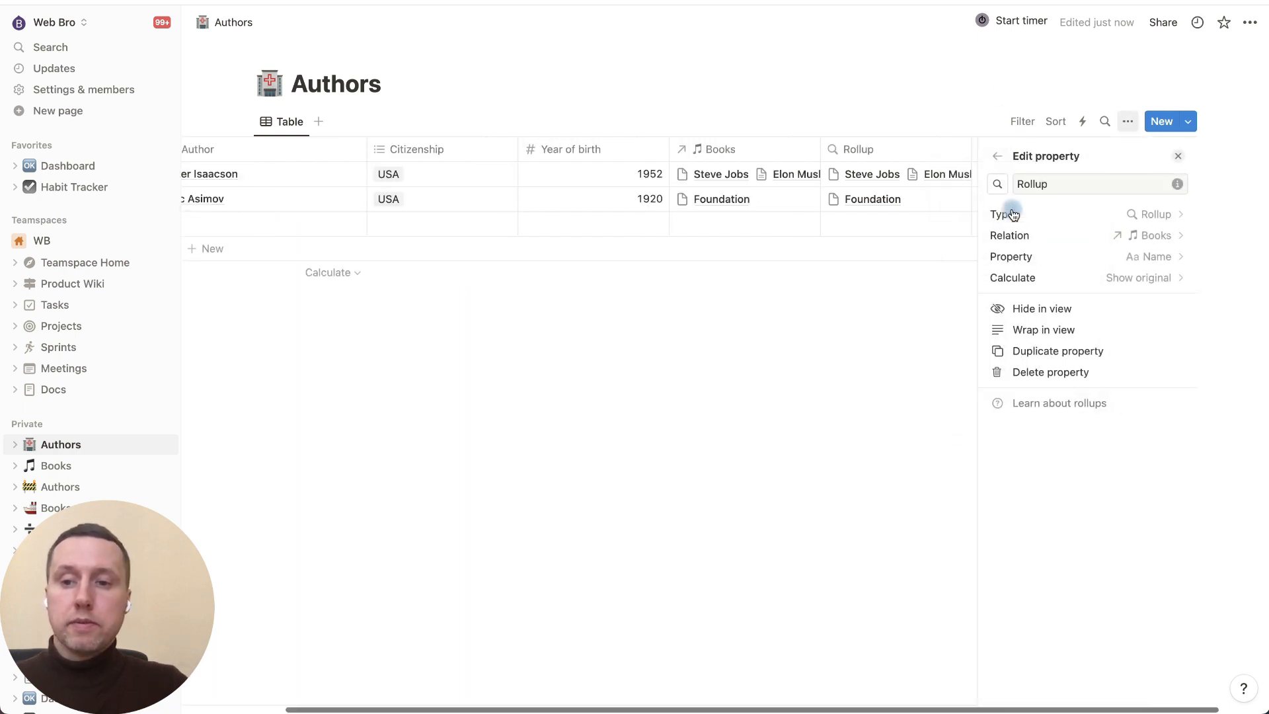
click(1139, 255)
click(1096, 360)
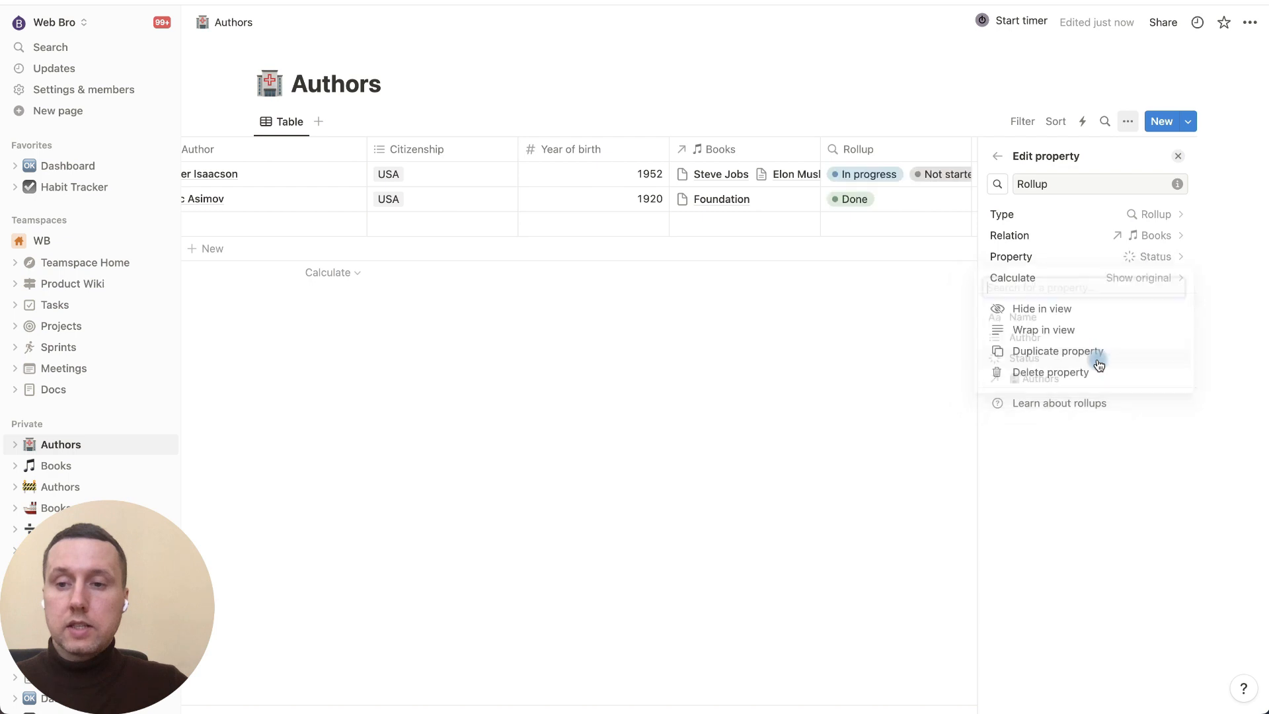
click(1138, 280)
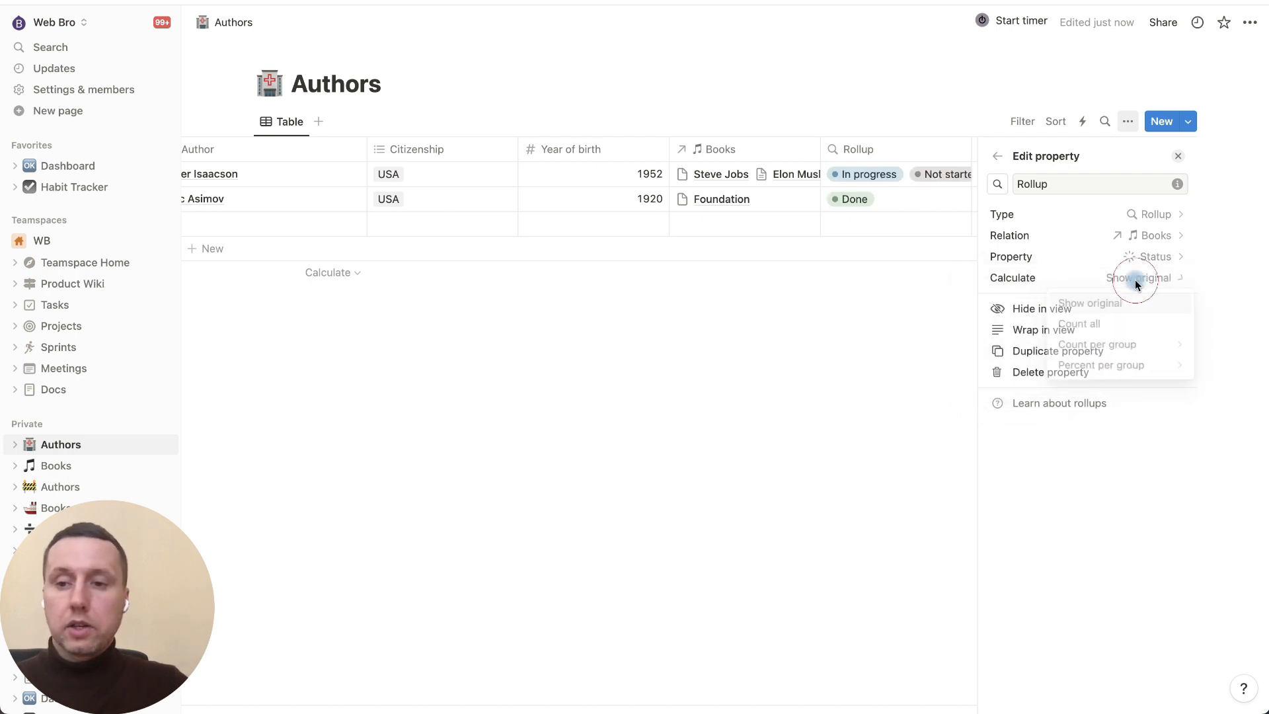
mouse_move(1137, 357)
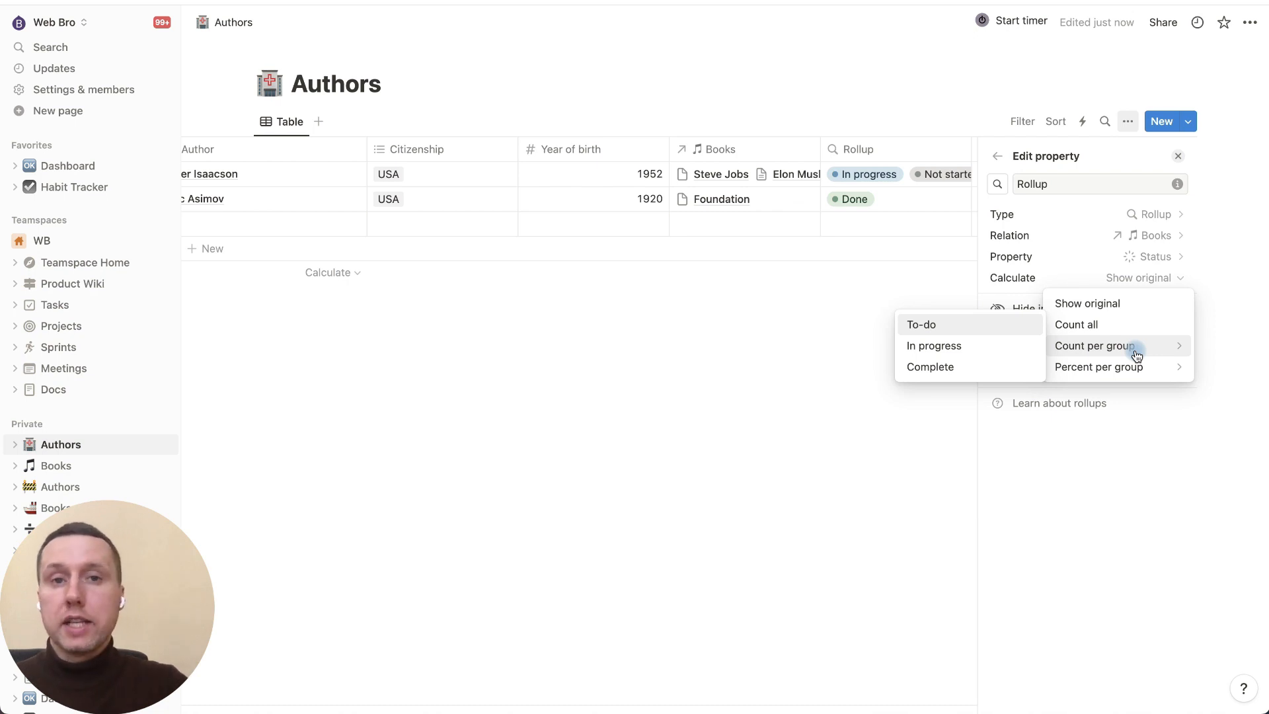
click(997, 369)
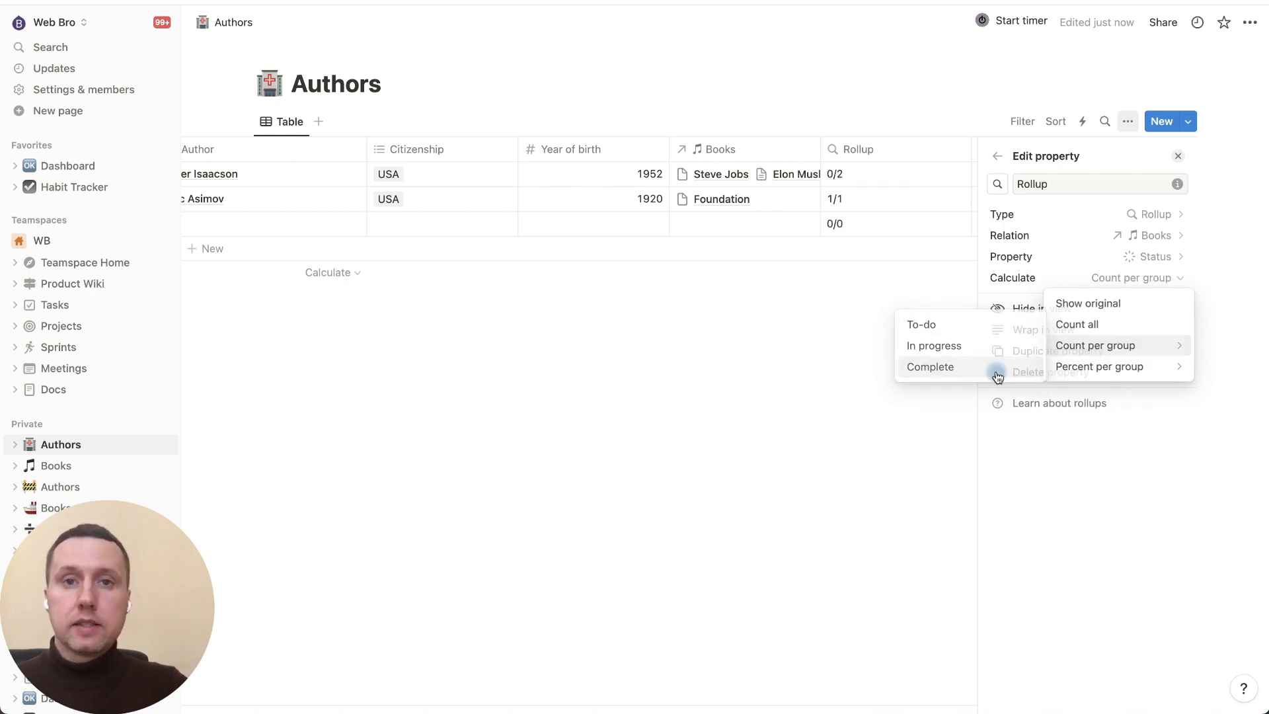